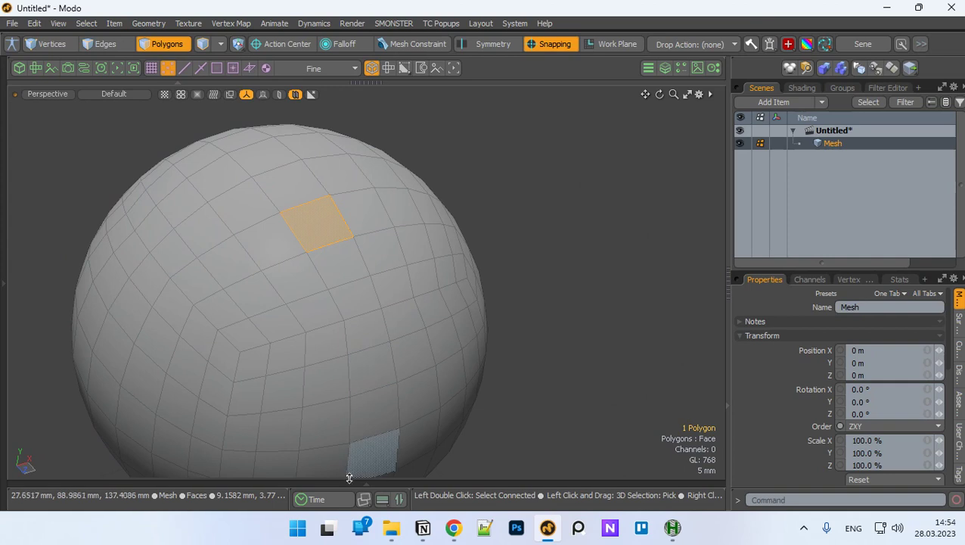
# Grow the single selected polygon outward into a seven-by-seven patch on the sphere
pyautogui.keyDown('alt'); pyautogui.moveTo(333, 269); pyautogui.dragTo(408, 325); pyautogui.keyUp('alt')
pyautogui.hotkey('shift', 'Up')
pyautogui.hotkey('shift', 'Up')
pyautogui.hotkey('shift', 'Up')
pyautogui.hotkey('shift', 'Up')
pyautogui.hotkey('shift', 'Up')
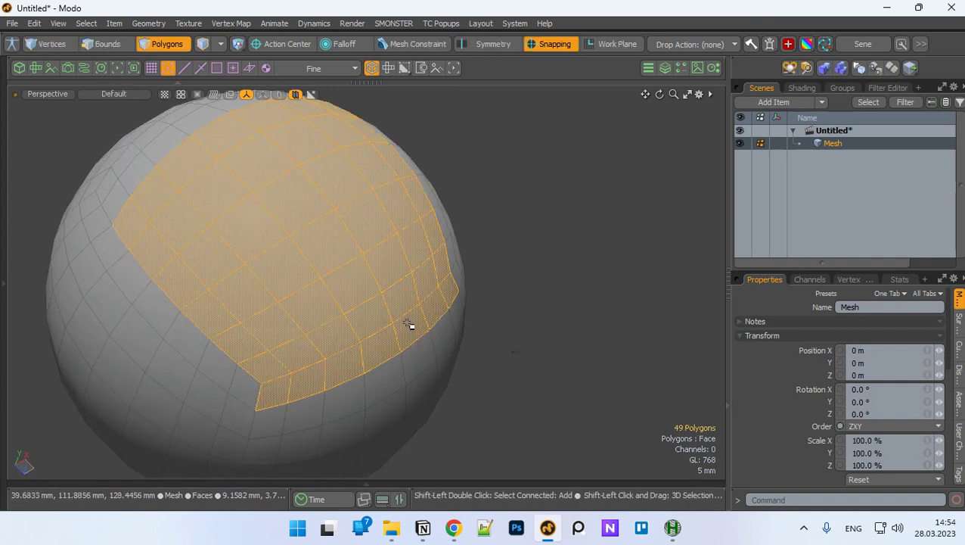
# Shrink the polygon patch back to its single center polygon
pyautogui.hotkey('shift', 'Down')
pyautogui.hotkey('shift', 'Down')
pyautogui.hotkey('shift', 'Down')
pyautogui.hotkey('shift', 'Down')
pyautogui.hotkey('shift', 'Down')
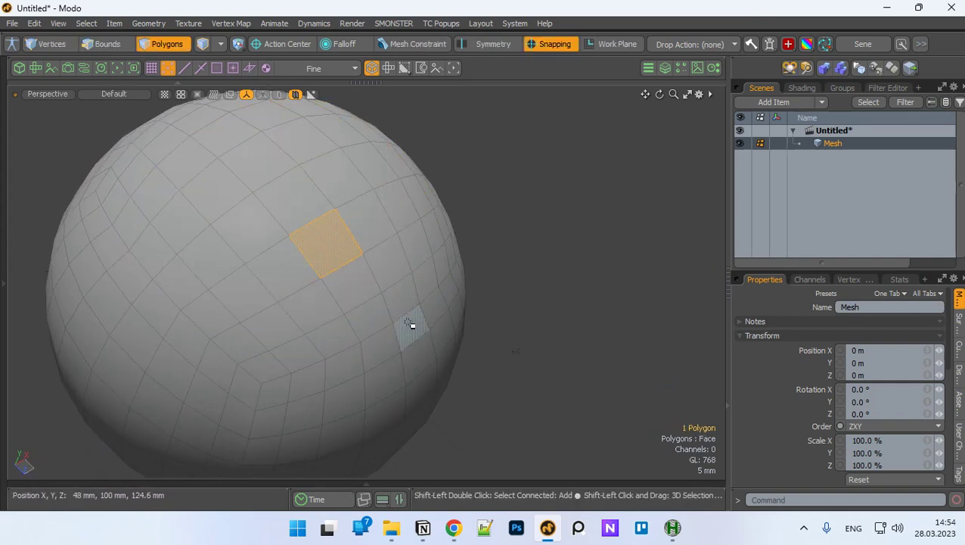
# Grow the center polygon again into a broad patch of surrounding polygons
pyautogui.keyDown('alt'); pyautogui.moveTo(556, 308); pyautogui.dragTo(537, 338); pyautogui.keyUp('alt')
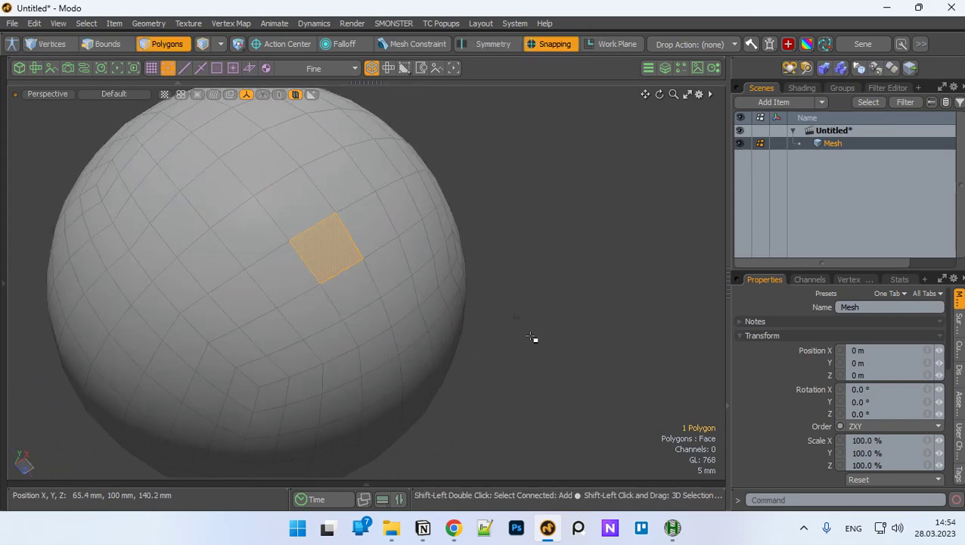
pyautogui.hotkey('shift', 'Up')
pyautogui.hotkey('shift', 'Up')
pyautogui.hotkey('shift', 'Up')
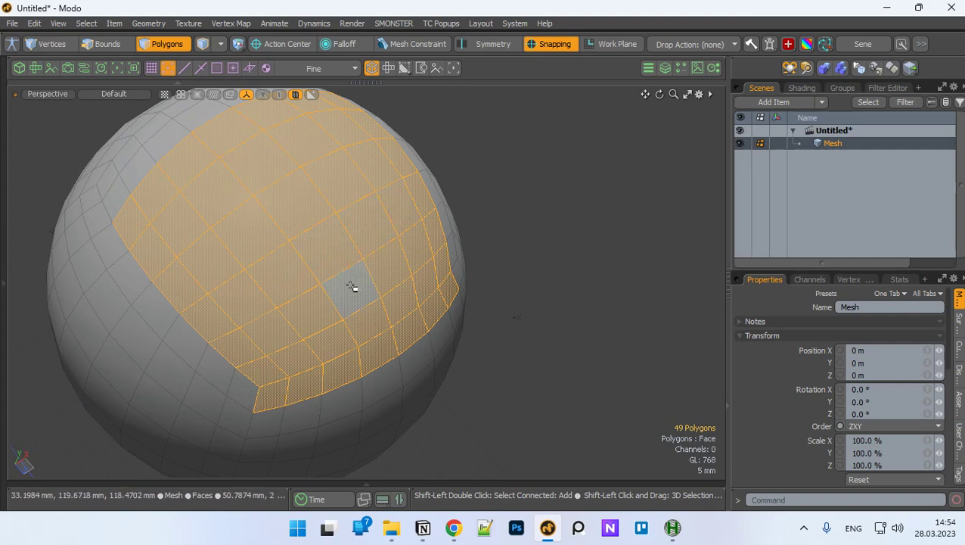
pyautogui.hotkey('shift', 'Up')
pyautogui.hotkey('shift', 'Up')
# Reduce the regrown polygon patch to the one polygon at its center
pyautogui.hotkey('shift', 'Down')
pyautogui.hotkey('shift', 'Down')
pyautogui.hotkey('shift', 'Down')
pyautogui.hotkey('shift', 'Down')
pyautogui.hotkey('shift', 'Down')
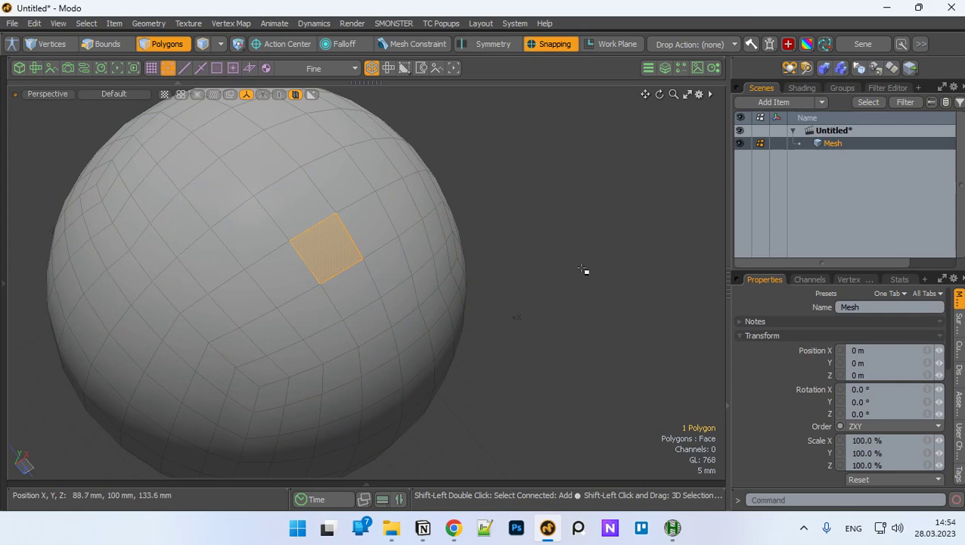
# Select two polygons in the same row of the sphere, leaving one unselected polygon between them
pyautogui.keyDown('alt'); pyautogui.moveTo(517, 345); pyautogui.dragTo(330, 216); pyautogui.keyUp('alt')
pyautogui.scroll(-3, 360, 266)
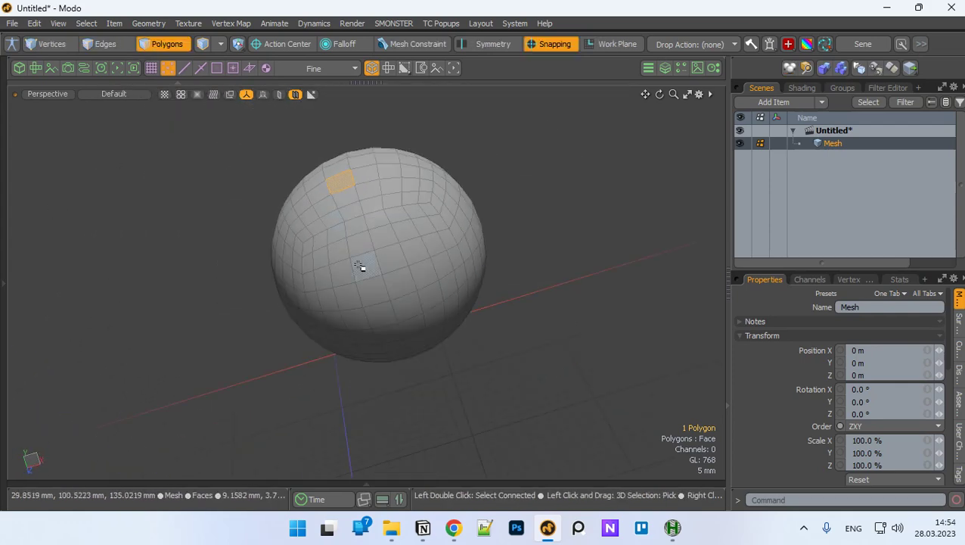
pyautogui.keyDown('alt'); pyautogui.moveTo(476, 280); pyautogui.dragTo(388, 314); pyautogui.keyUp('alt')
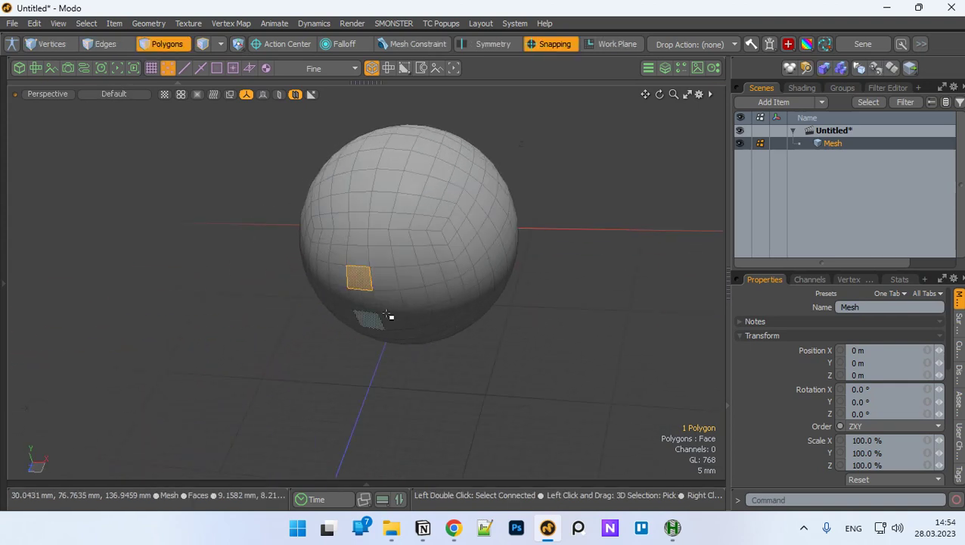
pyautogui.keyDown('shift'); pyautogui.click(410, 276); pyautogui.keyUp('shift')
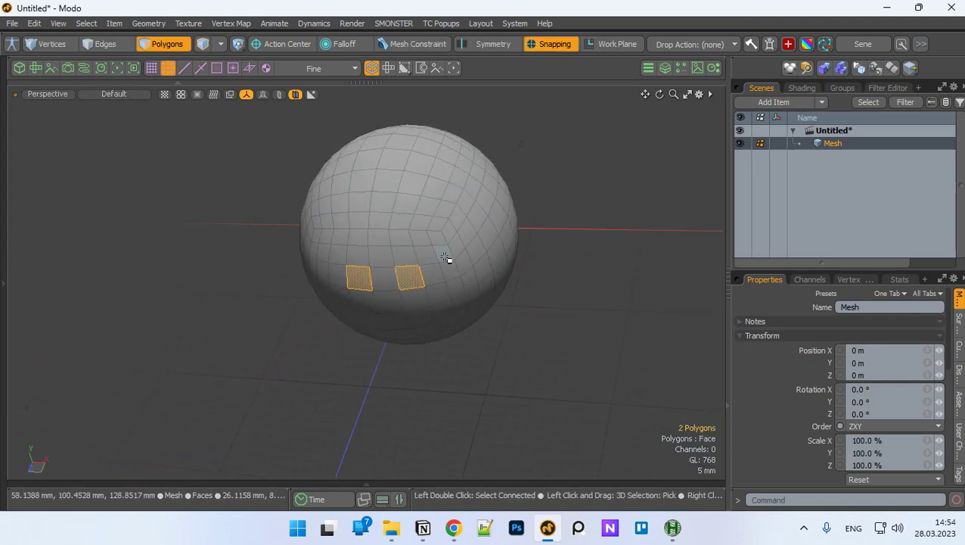
pyautogui.scroll(3, 445, 261)
pyautogui.click(295, 287)
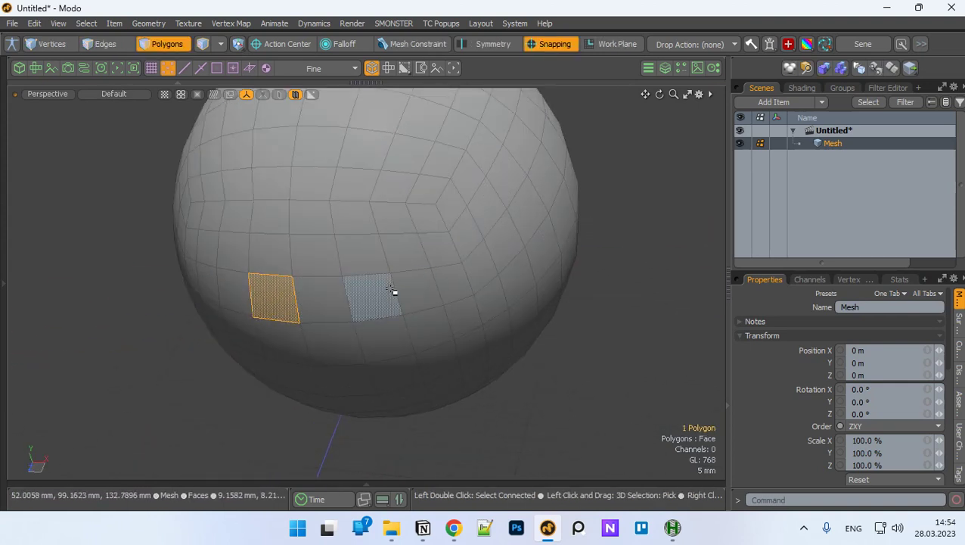
pyautogui.keyDown('shift'); pyautogui.click(398, 312); pyautogui.keyUp('shift')
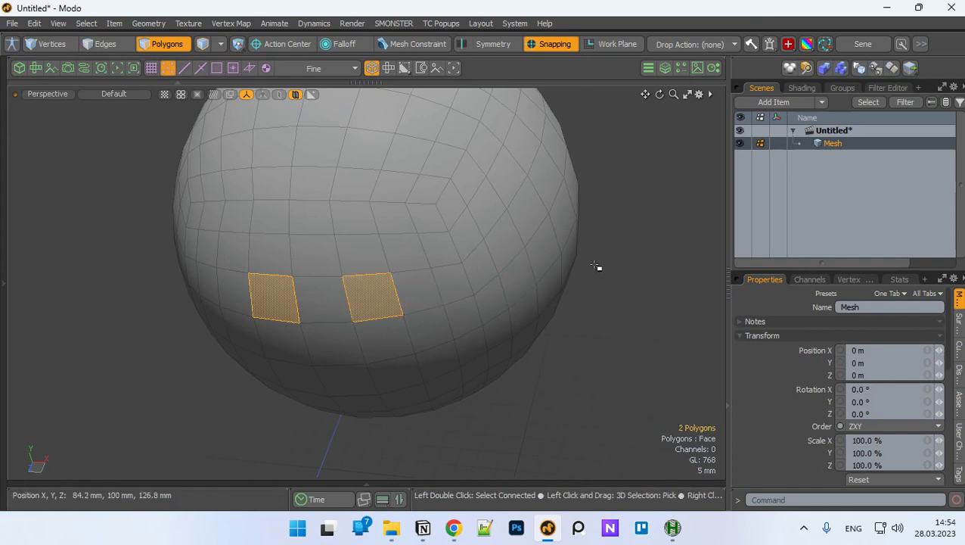
# Extend the every-other-polygon selection pattern around the sphere's row
pyautogui.press('Up')
pyautogui.press('Up')
pyautogui.press('Up')
pyautogui.press('Up')
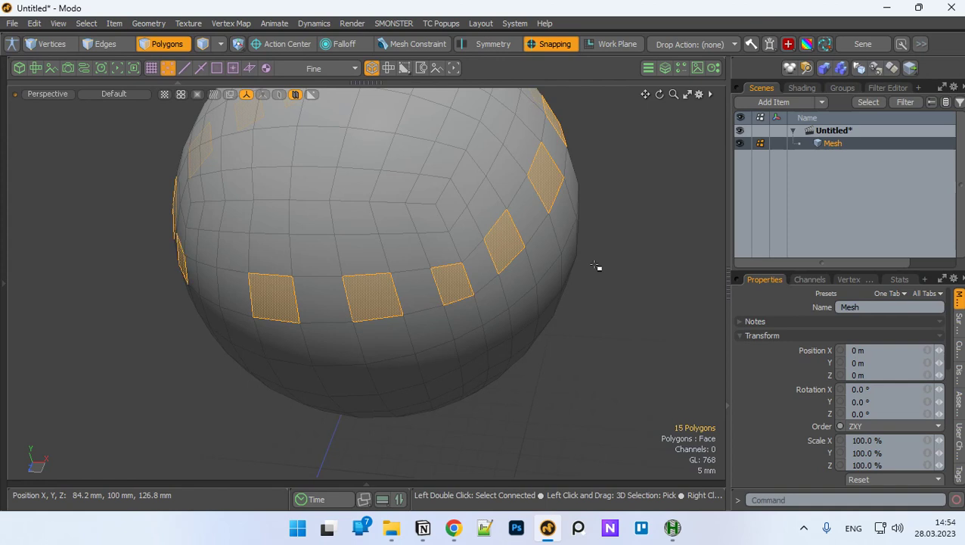
# Select two polygons with two unselected ones between them and continue that spacing around the sphere's row
pyautogui.scroll(-3, 429, 280)
pyautogui.click(421, 283)
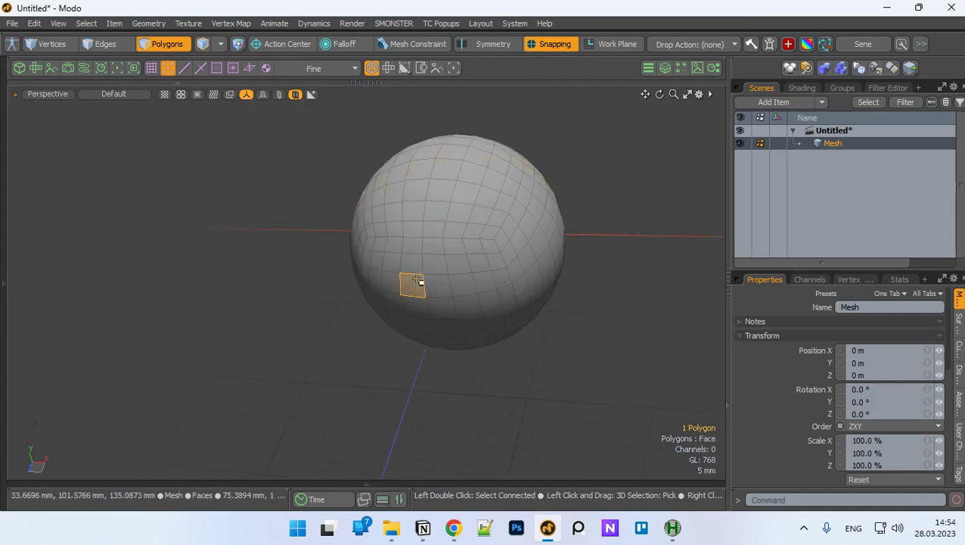
pyautogui.keyDown('shift'); pyautogui.click(485, 274); pyautogui.keyUp('shift')
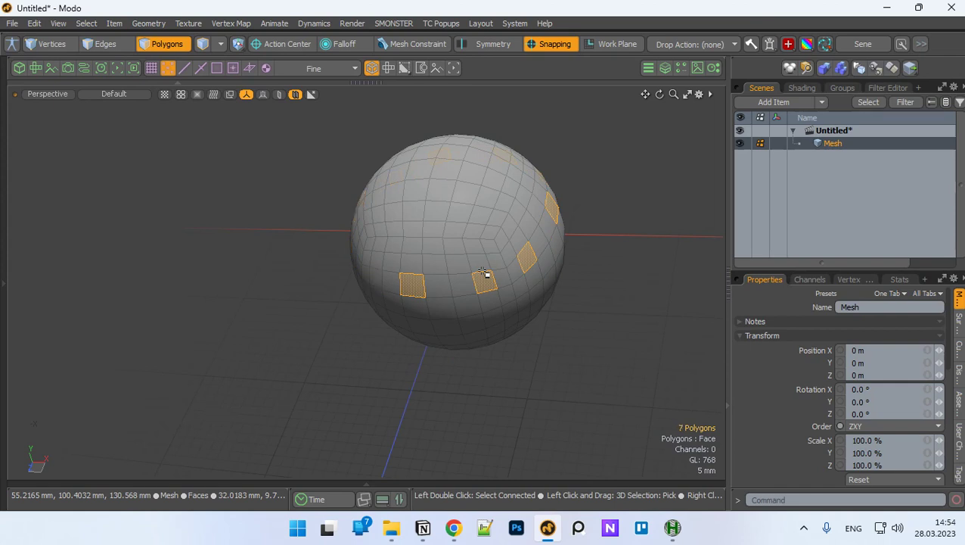
pyautogui.keyDown('alt'); pyautogui.moveTo(484, 274); pyautogui.dragTo(609, 319); pyautogui.keyUp('alt')
pyautogui.scroll(2, 534, 310)
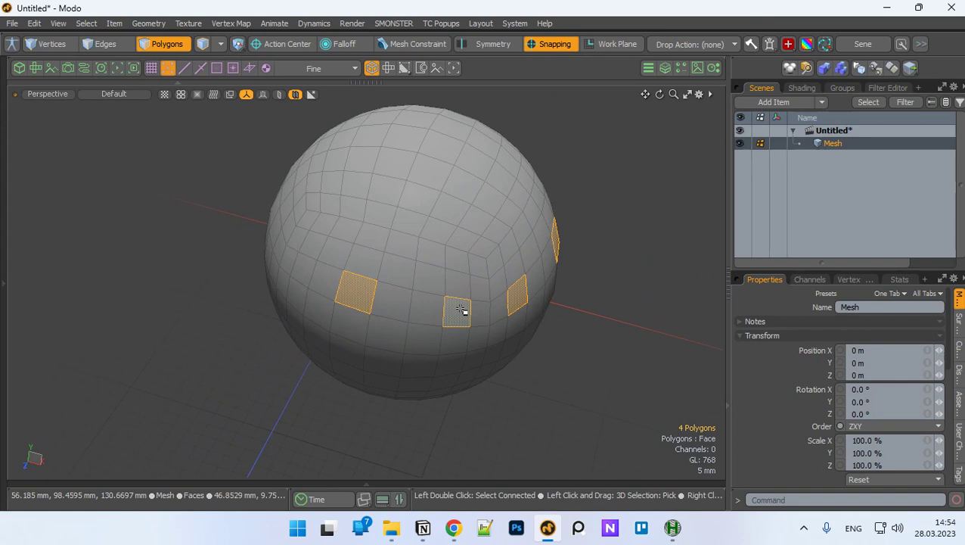
# Extend the every-third-polygon selection farther around the back of the sphere
pyautogui.keyDown('alt'); pyautogui.moveTo(523, 330); pyautogui.dragTo(377, 364); pyautogui.keyUp('alt')
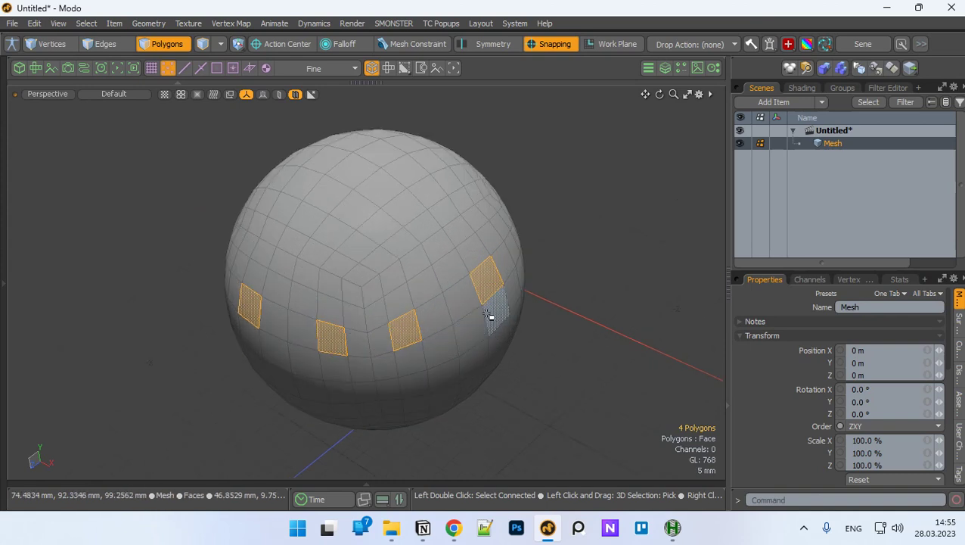
pyautogui.press('ctrl')
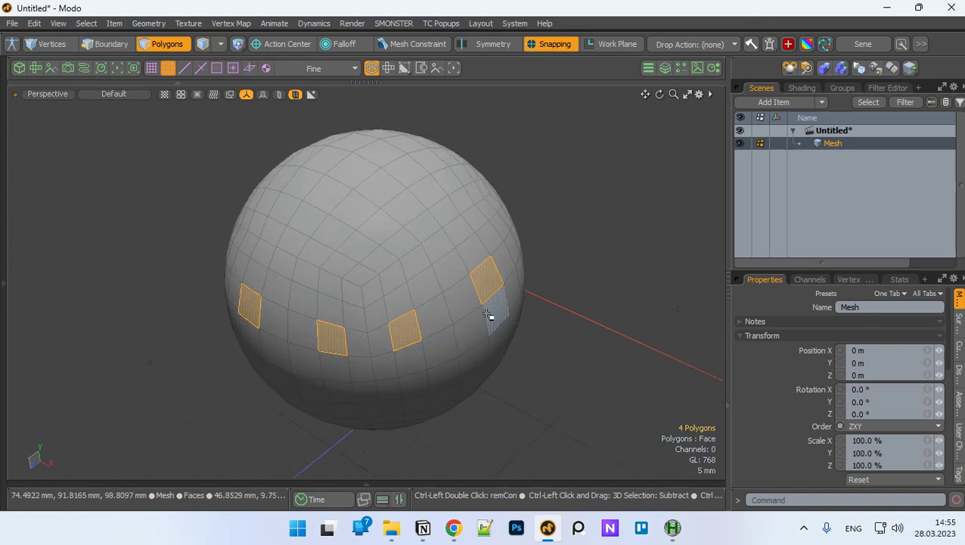
pyautogui.press('Up')
pyautogui.press('Up')
pyautogui.press('Up')
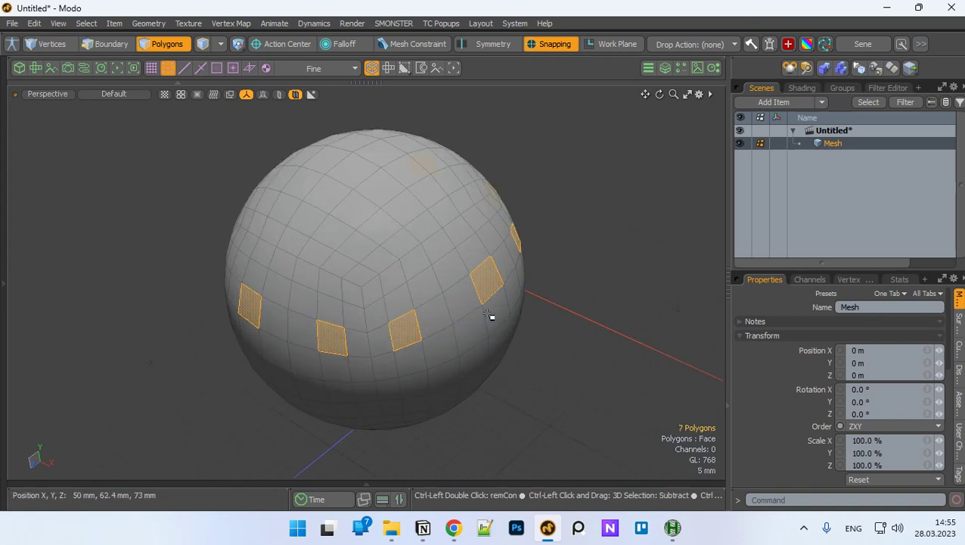
# Shrink the spaced polygon selection step by step down to a single polygon
pyautogui.press('Down')
pyautogui.press('Down')
pyautogui.press('Down')
pyautogui.press('Down')
pyautogui.press('Down')
pyautogui.press('Down')
pyautogui.press('Down')
pyautogui.press('Down')
pyautogui.press('Down')
pyautogui.press('Down')
pyautogui.press('Down')
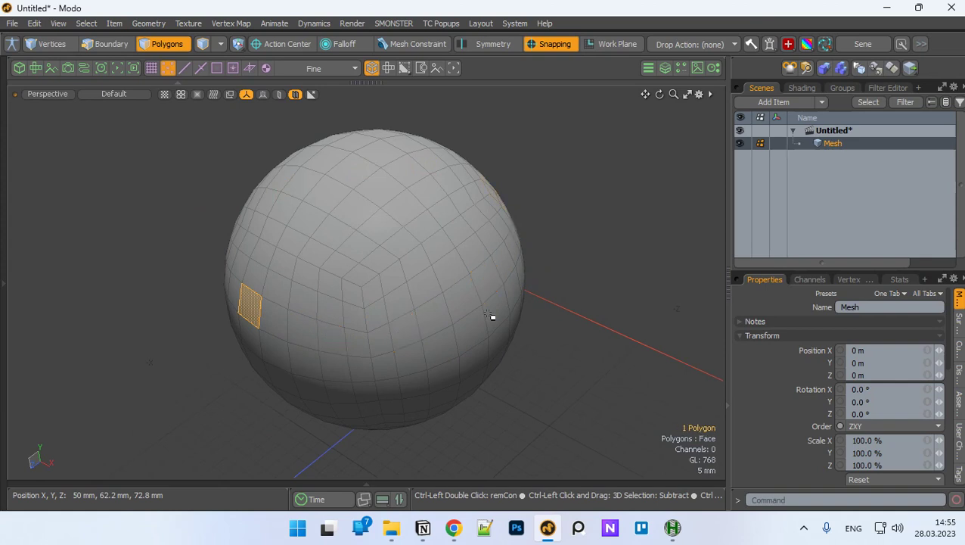
# In edge mode, select two spaced edges on the same loop and extend the pattern around the sphere
pyautogui.moveTo(330, 340)
pyautogui.keyDown('alt'); pyautogui.mouseDown()
pyautogui.moveTo(522, 278)
pyautogui.moveTo(399, 313)
pyautogui.moveTo(376, 384)
pyautogui.moveTo(409, 384)
pyautogui.moveTo(320, 330)
pyautogui.mouseUp(); pyautogui.keyUp('alt')
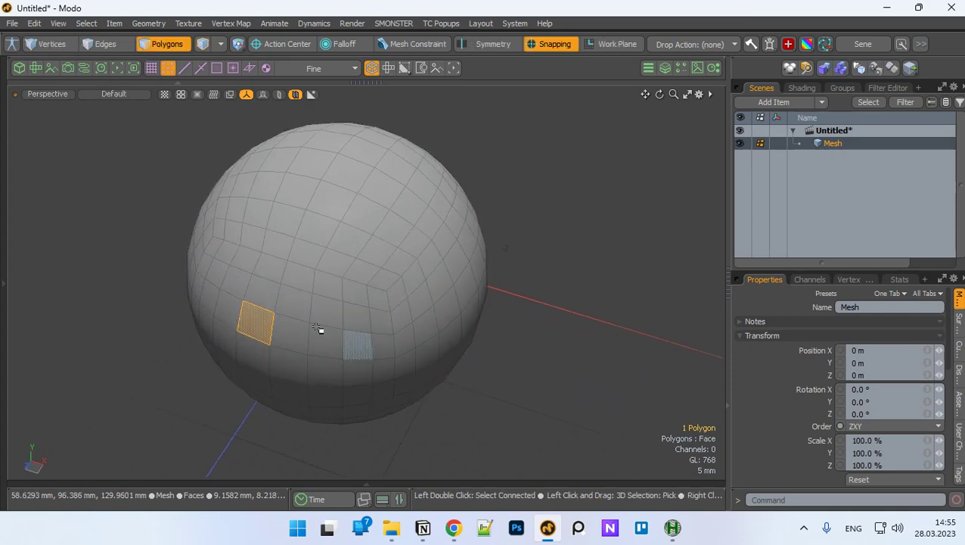
pyautogui.press('2')
pyautogui.click(299, 317)
pyautogui.keyDown('shift'); pyautogui.click(382, 334); pyautogui.keyUp('shift')
pyautogui.press('Up')
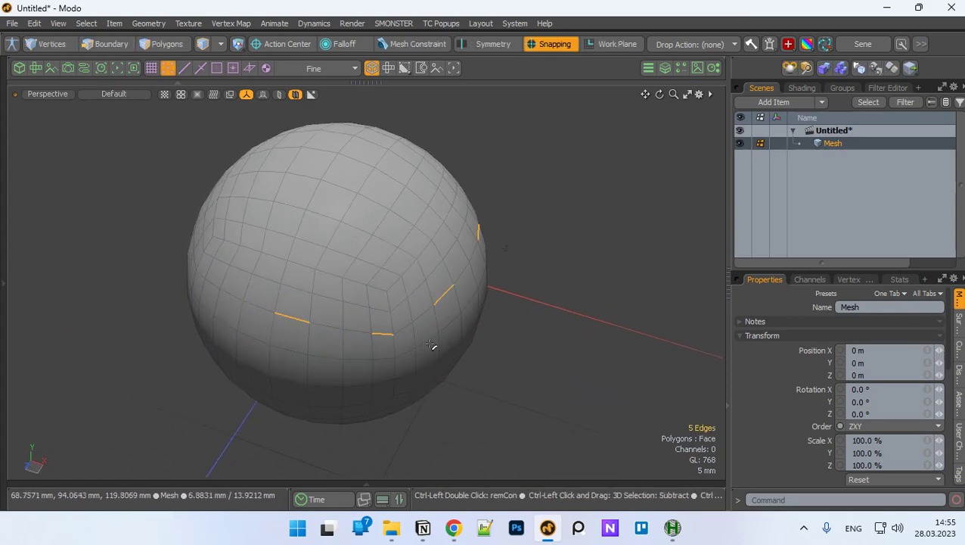
pyautogui.press('Up')
pyautogui.keyDown('alt'); pyautogui.moveTo(391, 391); pyautogui.dragTo(367, 348); pyautogui.keyUp('alt')
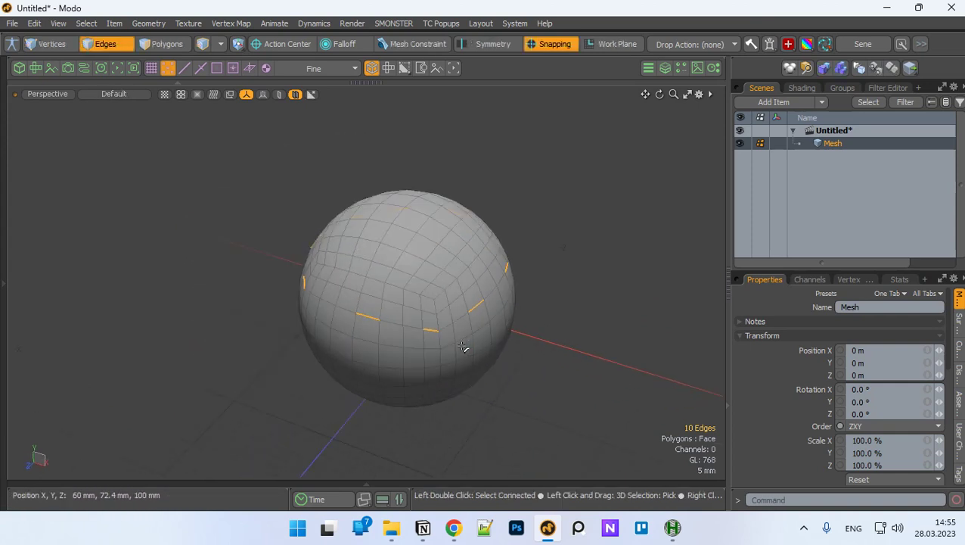
# Select two parallel edges in one edge ring, leaving a gap between them, and extend the pattern along the ring
pyautogui.keyDown('alt'); pyautogui.moveTo(463, 349); pyautogui.dragTo(311, 272); pyautogui.keyUp('alt')
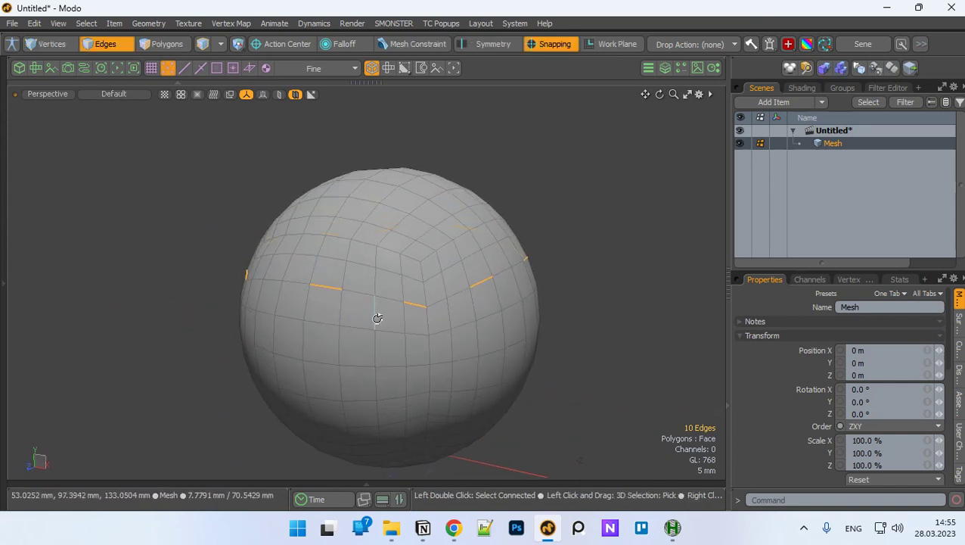
pyautogui.keyDown('alt'); pyautogui.moveTo(321, 318); pyautogui.dragTo(330, 318); pyautogui.keyUp('alt')
pyautogui.click(323, 366)
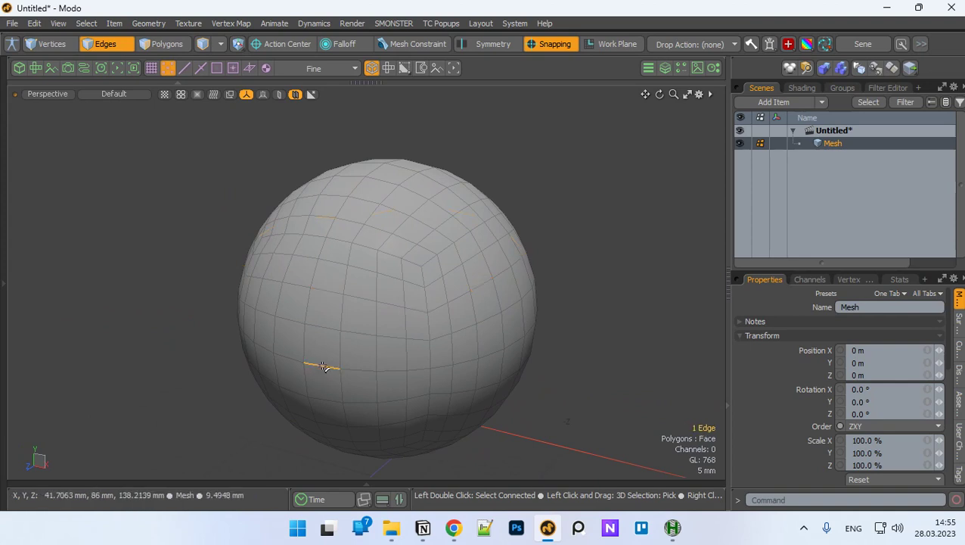
pyautogui.keyDown('shift'); pyautogui.click(326, 289); pyautogui.keyUp('shift')
pyautogui.keyDown('alt'); pyautogui.moveTo(371, 361); pyautogui.dragTo(383, 433); pyautogui.keyUp('alt')
pyautogui.press('Up')
pyautogui.press('Up')
pyautogui.press('Up')
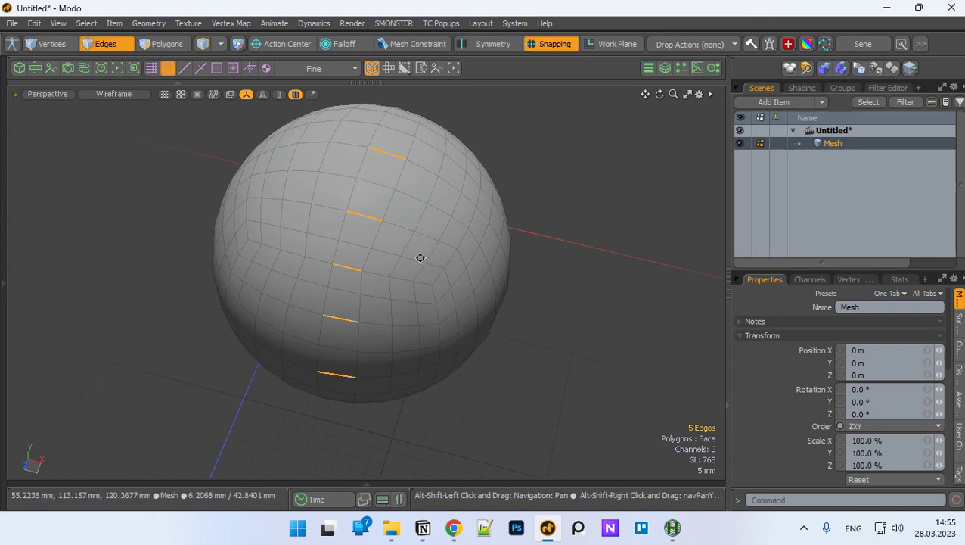
# Grow the spaced edges along their loops and shrink the edge selection again
pyautogui.press('Up')
pyautogui.press('Up')
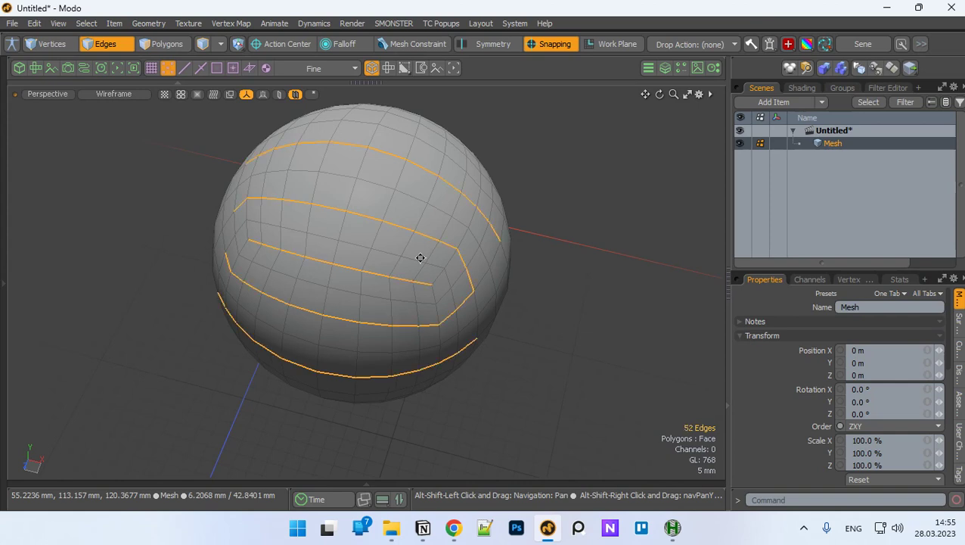
pyautogui.press('Down')
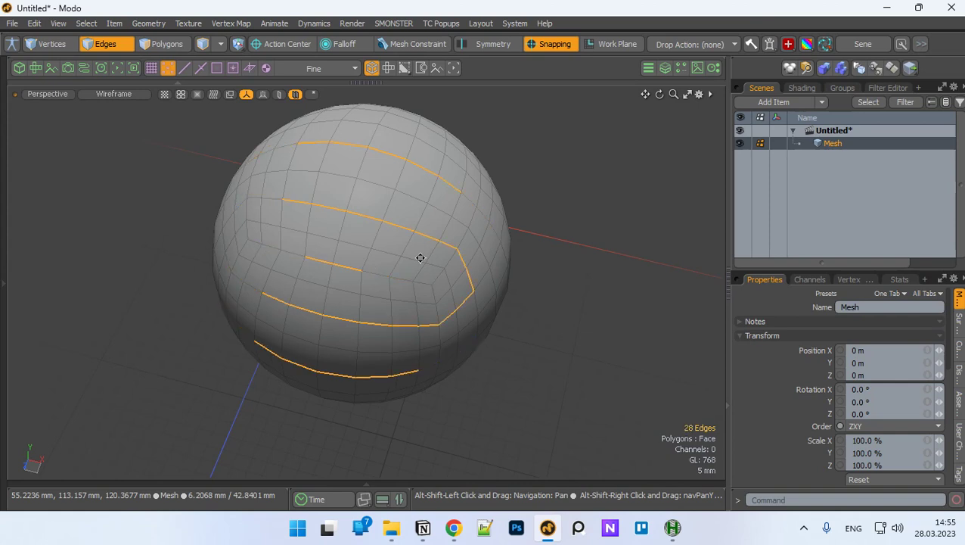
pyautogui.press('Down')
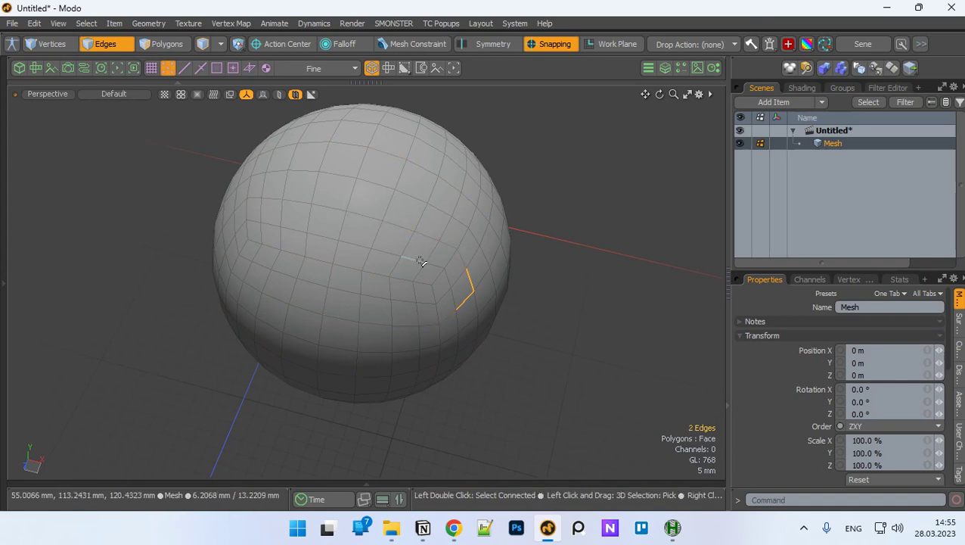
pyautogui.keyDown('alt'); pyautogui.moveTo(421, 257); pyautogui.dragTo(518, 357); pyautogui.keyUp('alt')
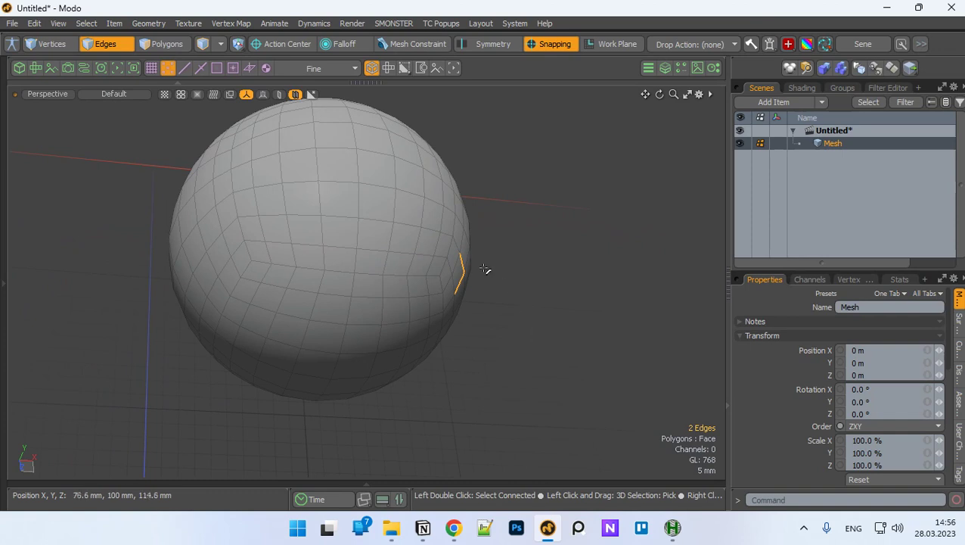
pyautogui.scroll(-2, 484, 268)
pyautogui.scroll(4, 427, 233)
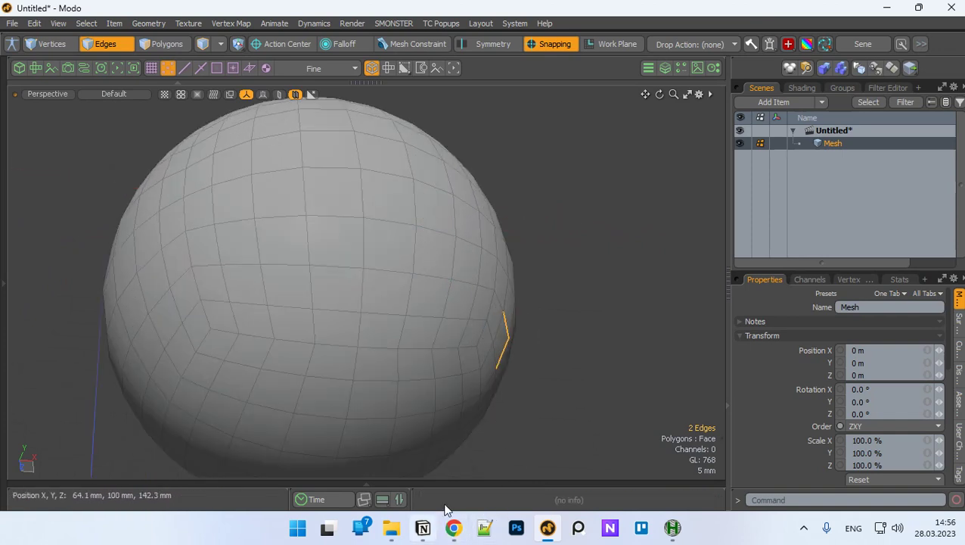
pyautogui.scroll(-3, 550, 356)
pyautogui.keyDown('alt'); pyautogui.moveTo(550, 356); pyautogui.dragTo(556, 354); pyautogui.keyUp('alt')
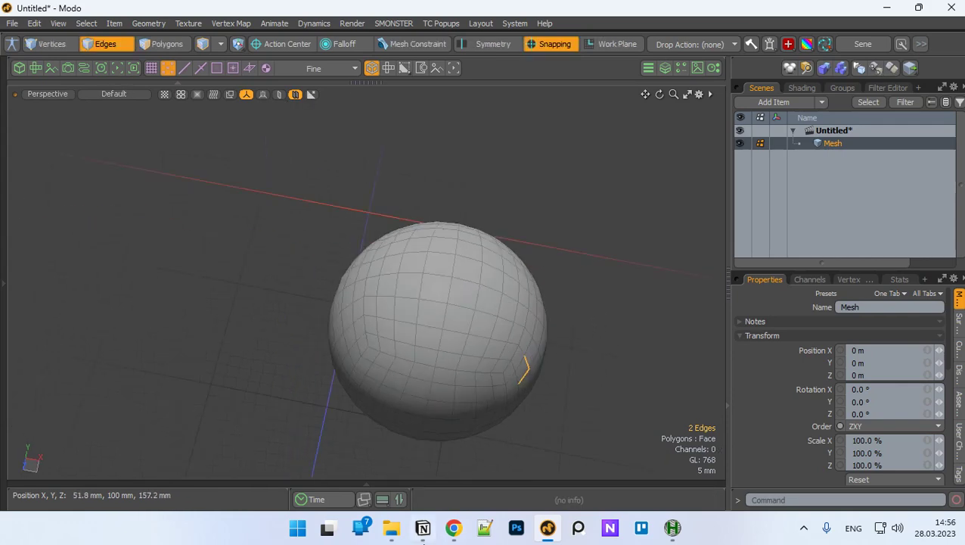
# Switch to the growShrinkScripts folder in File Explorer and select edgeRowExp_Con.pl
pyautogui.moveTo(399, 524)
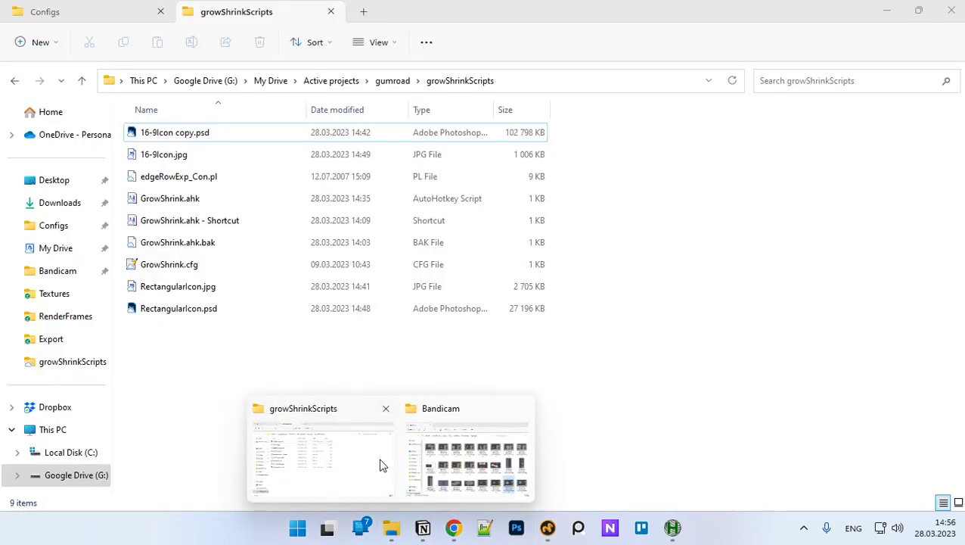
pyautogui.click(381, 463)
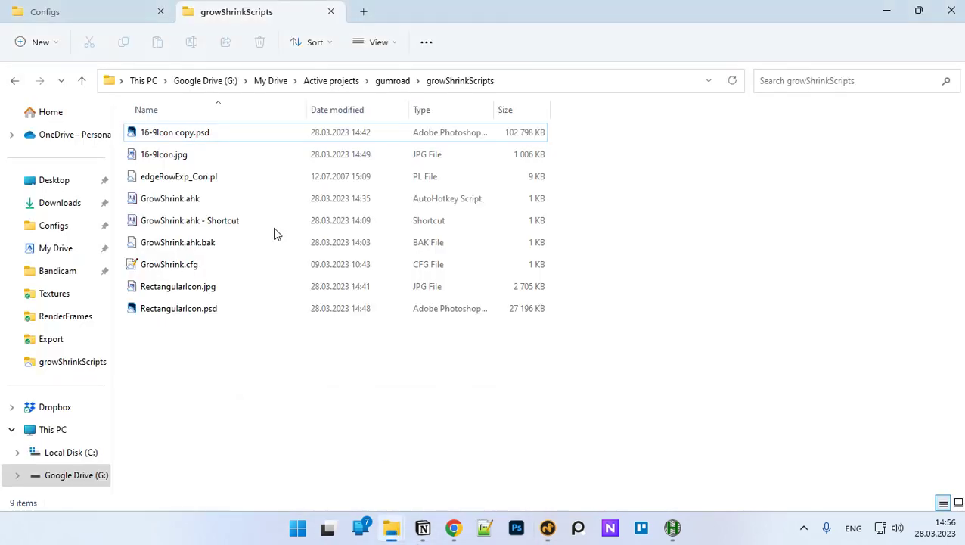
pyautogui.click(254, 177)
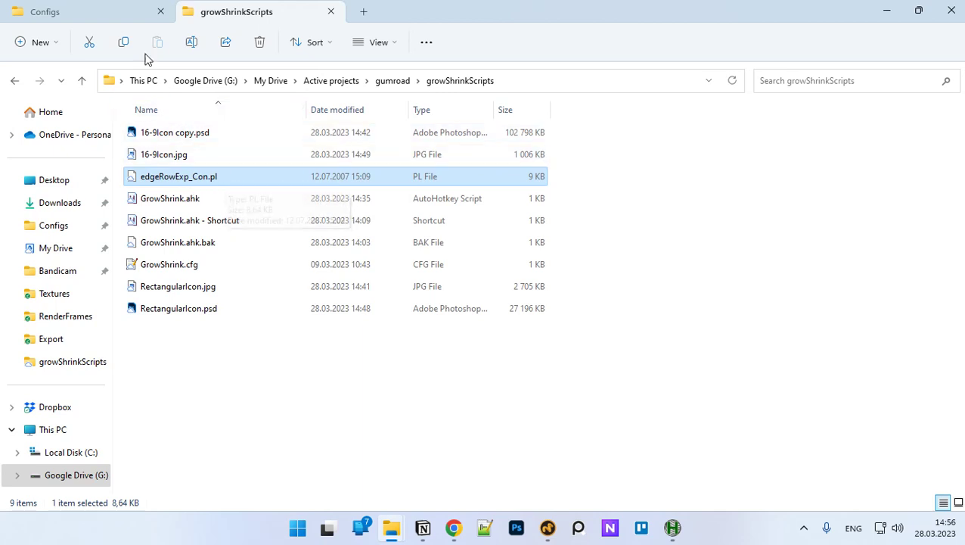
# Go to the Configs folder window and open the neighbouring Scripts folder under Luxology
pyautogui.click(96, 14)
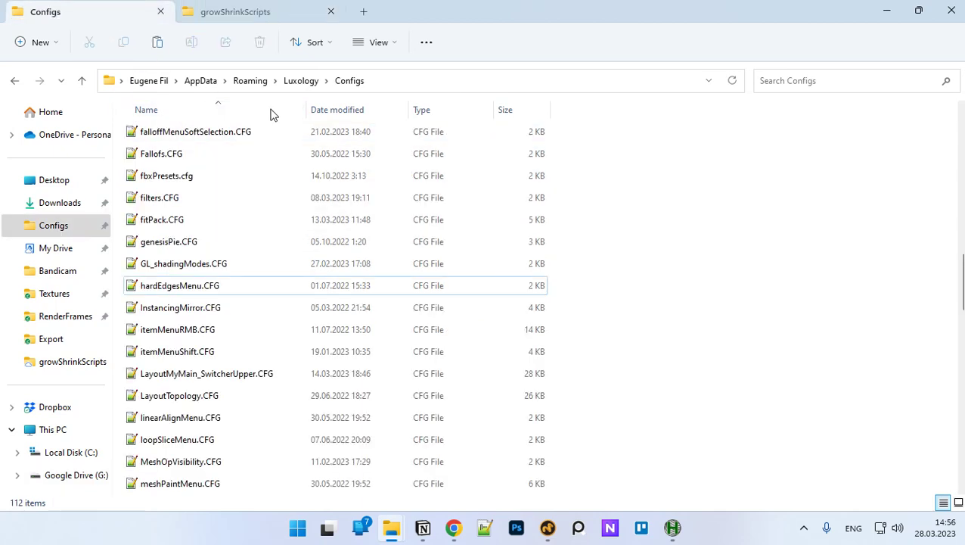
pyautogui.click(303, 82)
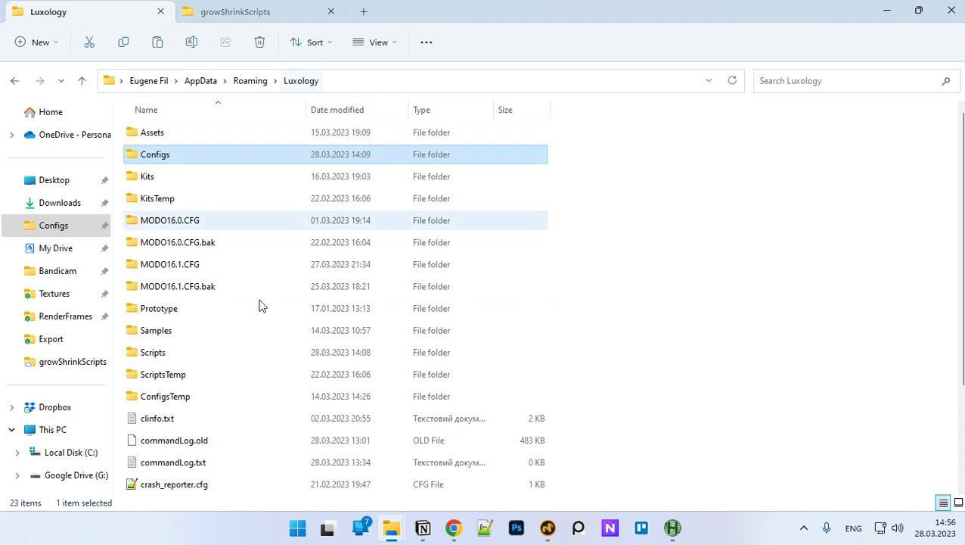
pyautogui.doubleClick(220, 353)
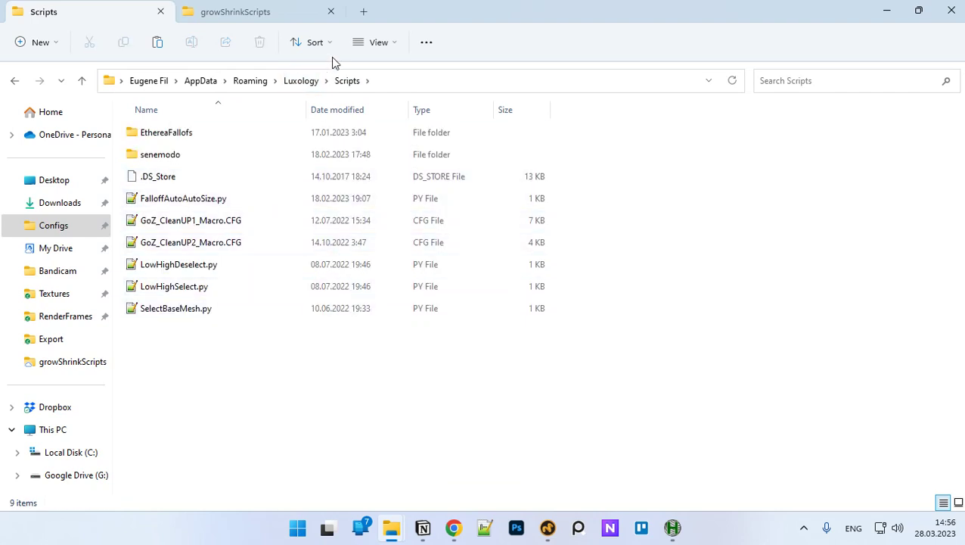
# Switch to Modo, open the user scripts folder from there, and maximize the folder window
pyautogui.click(548, 528)
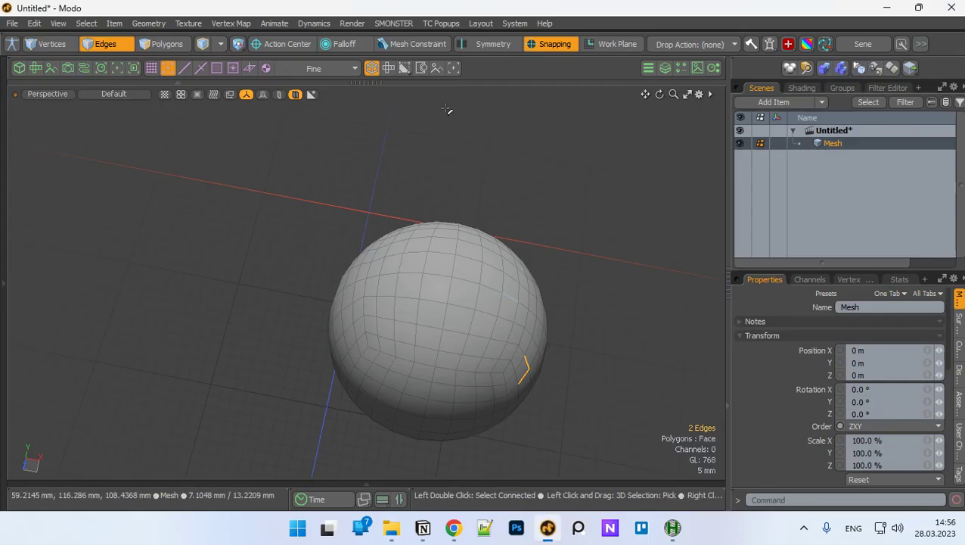
pyautogui.click(514, 24)
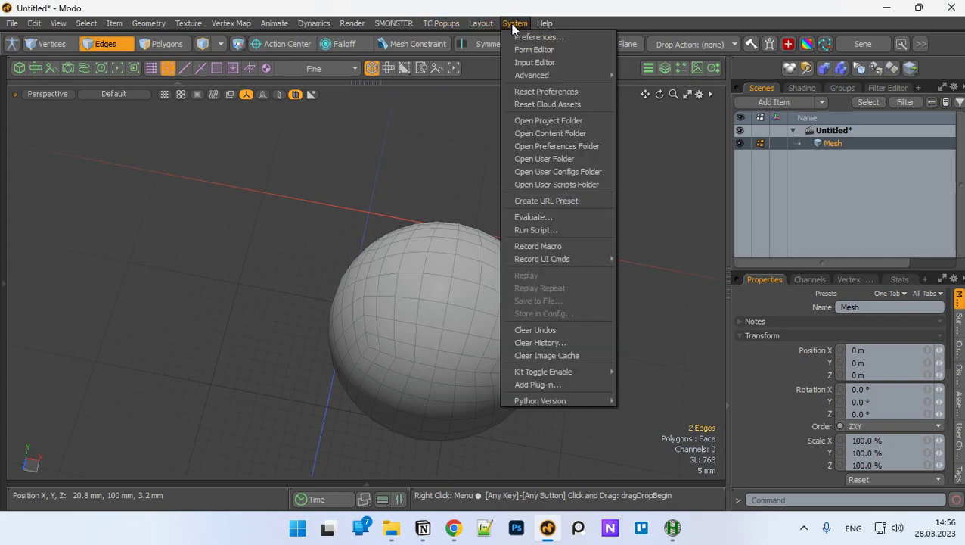
pyautogui.click(536, 185)
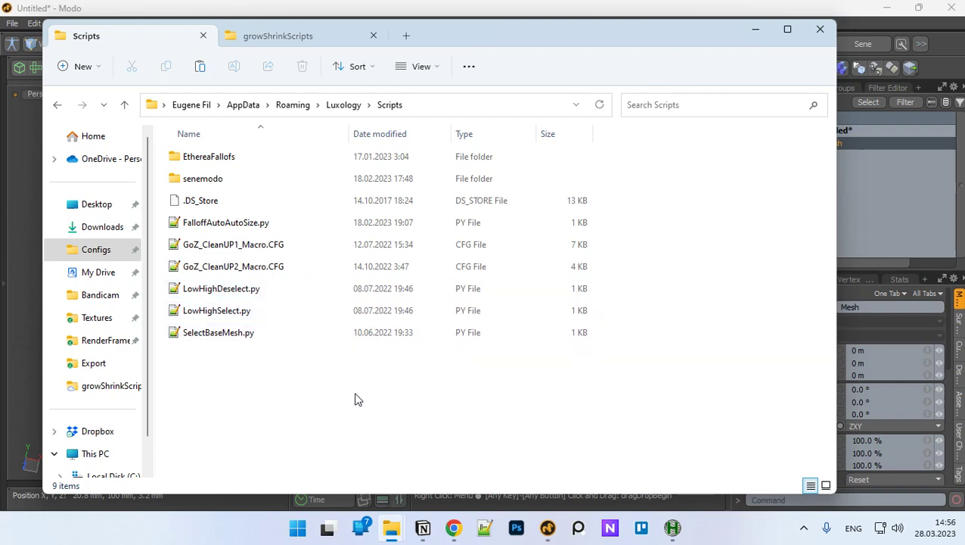
pyautogui.click(787, 28)
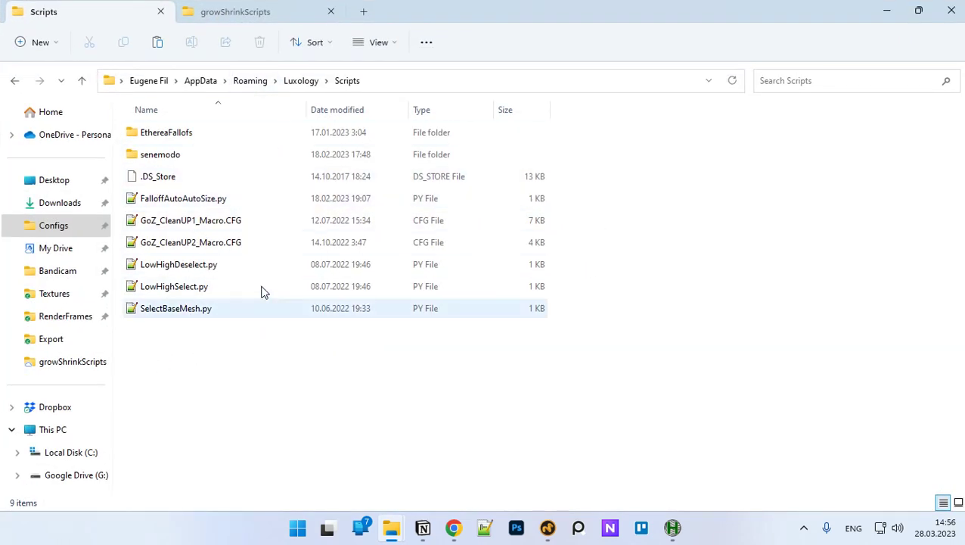
# Paste edgeRowExp_Con.pl into the Luxology Scripts folder and delete the pasted copy
pyautogui.hotkey('ctrl', 'v')
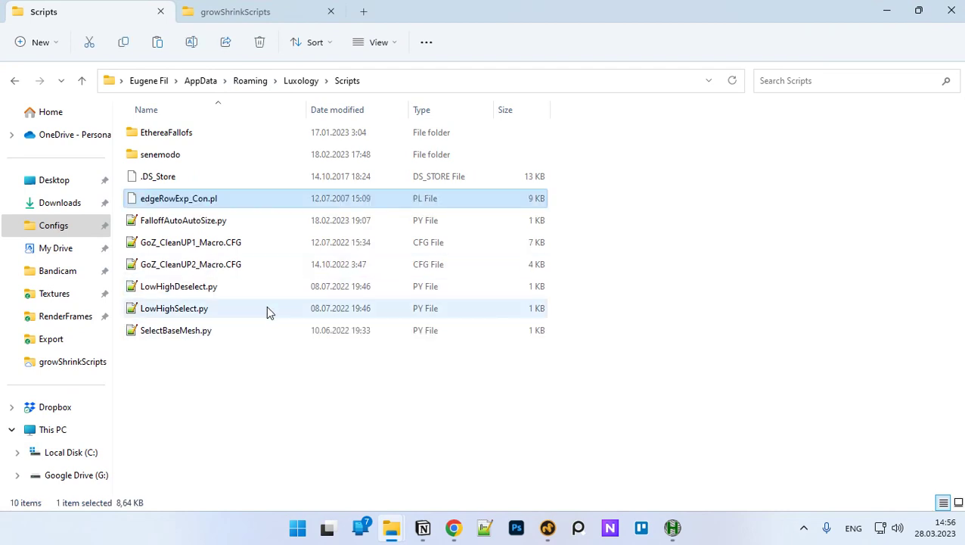
pyautogui.press('Delete')
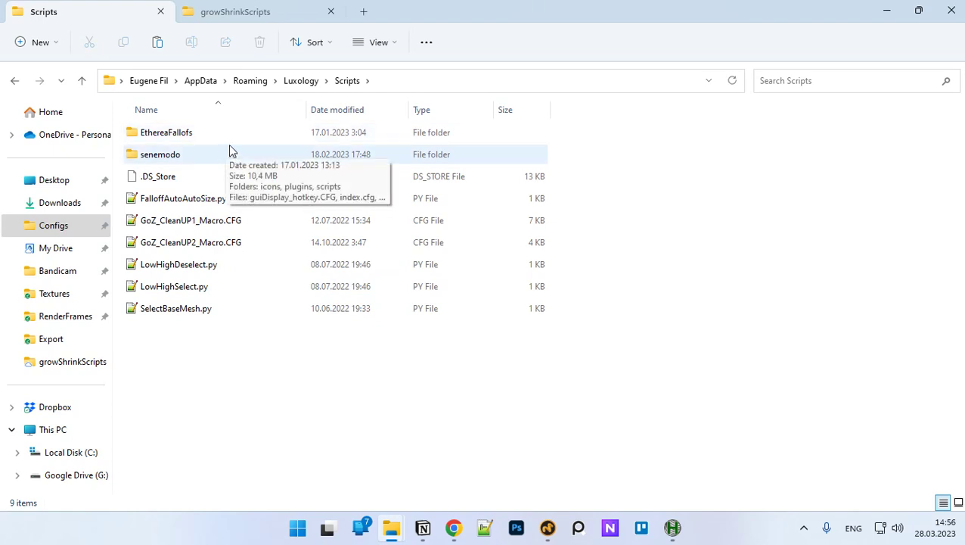
# Return to the growShrinkScripts folder and copy GrowShrink.cfg
pyautogui.hotkey('alt', 'Tab')
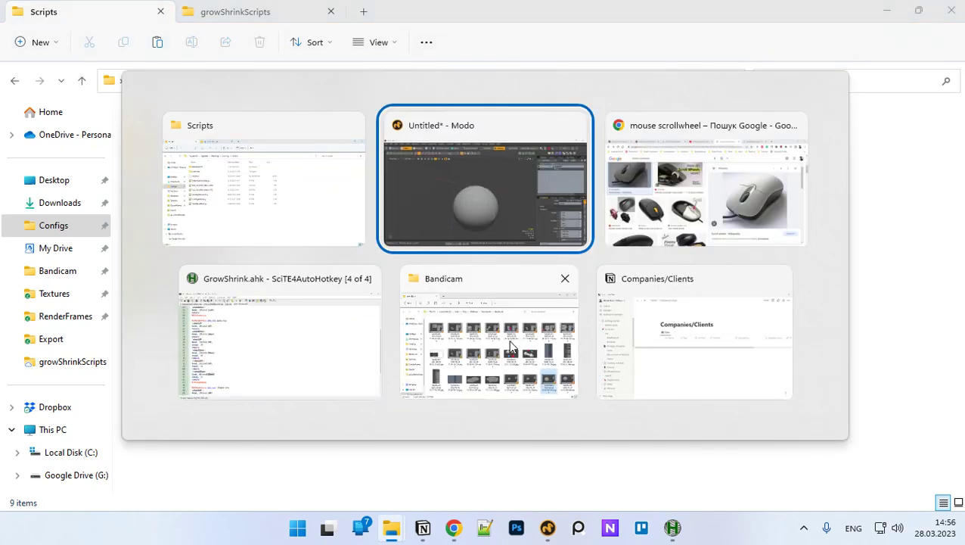
pyautogui.click(370, 219)
pyautogui.click(274, 11)
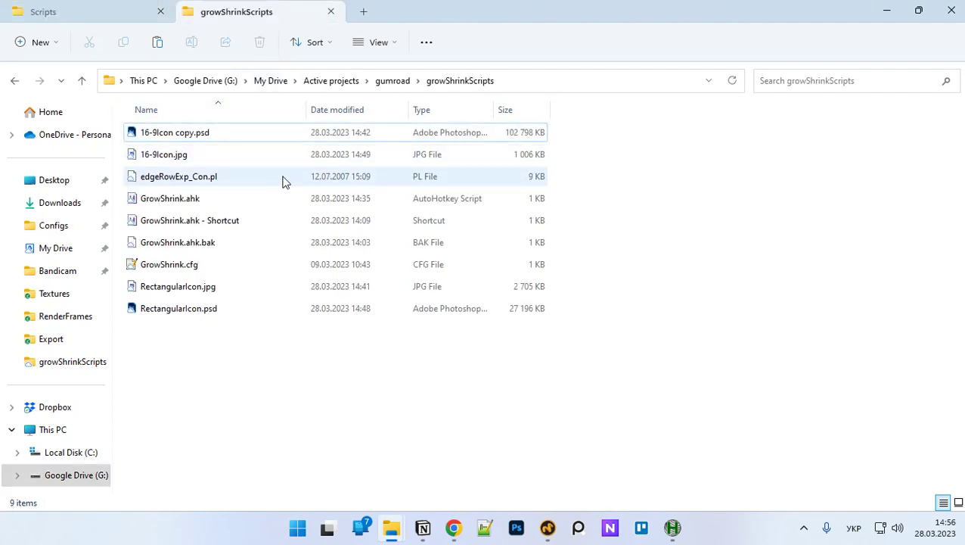
pyautogui.click(246, 272)
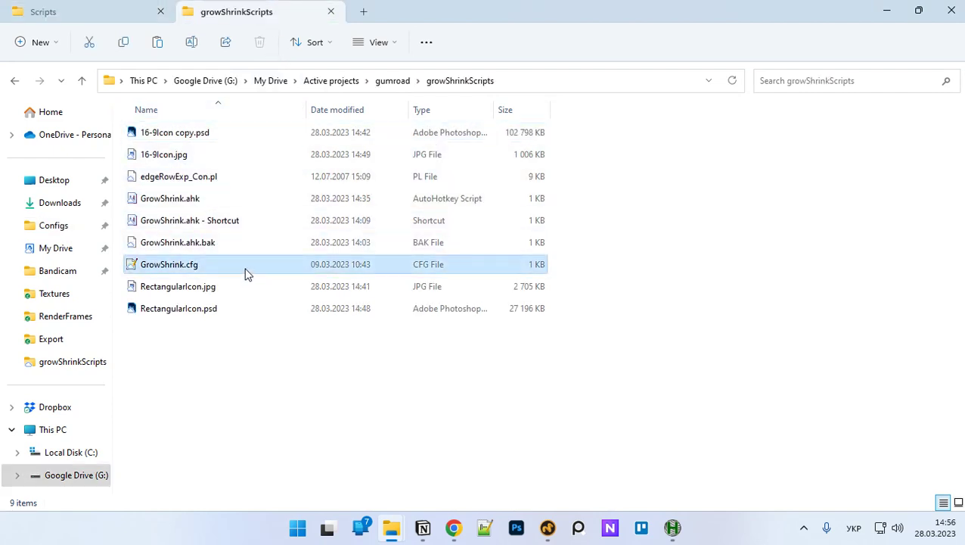
# Paste GrowShrink.cfg into the Configs folder under Luxology and remove the pasted copy
pyautogui.click(137, 18)
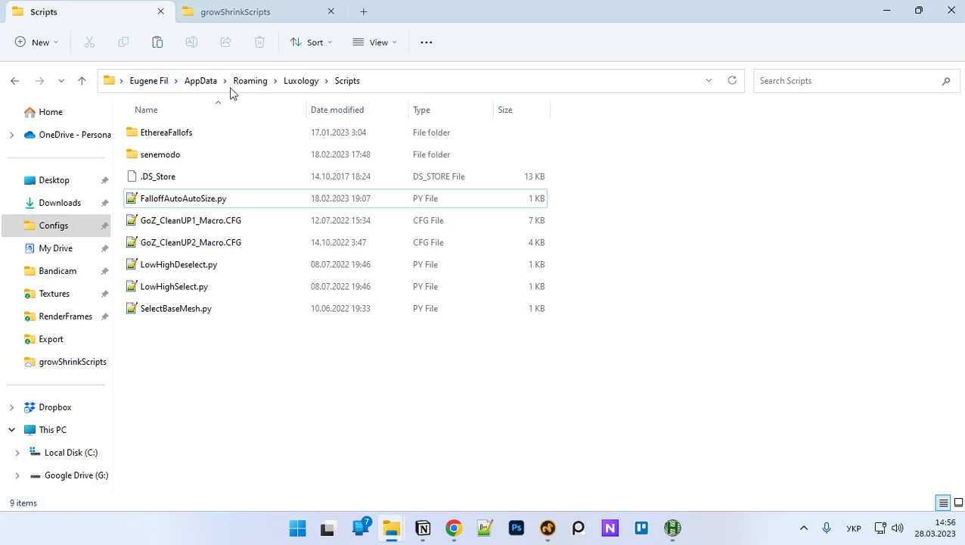
pyautogui.click(296, 85)
pyautogui.click(177, 152)
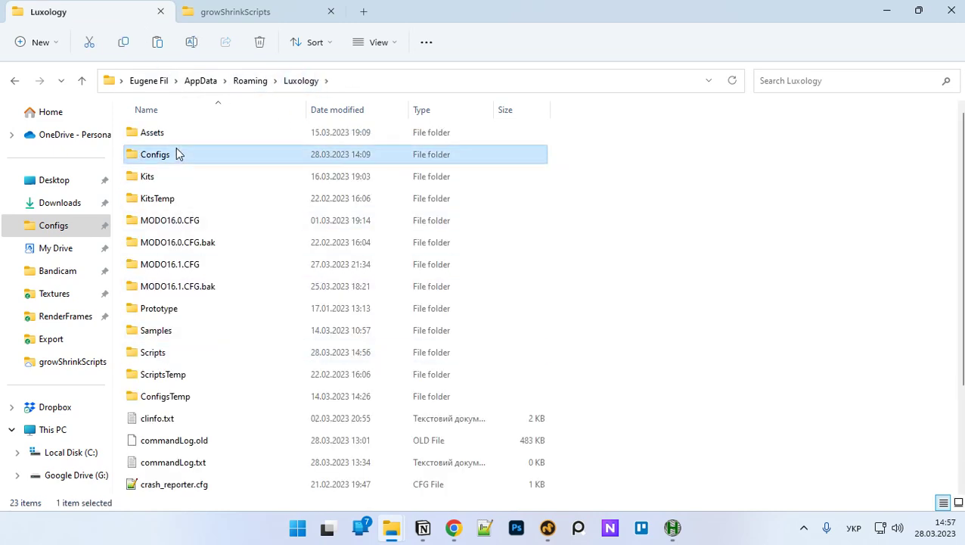
pyautogui.doubleClick(176, 154)
pyautogui.press('g')
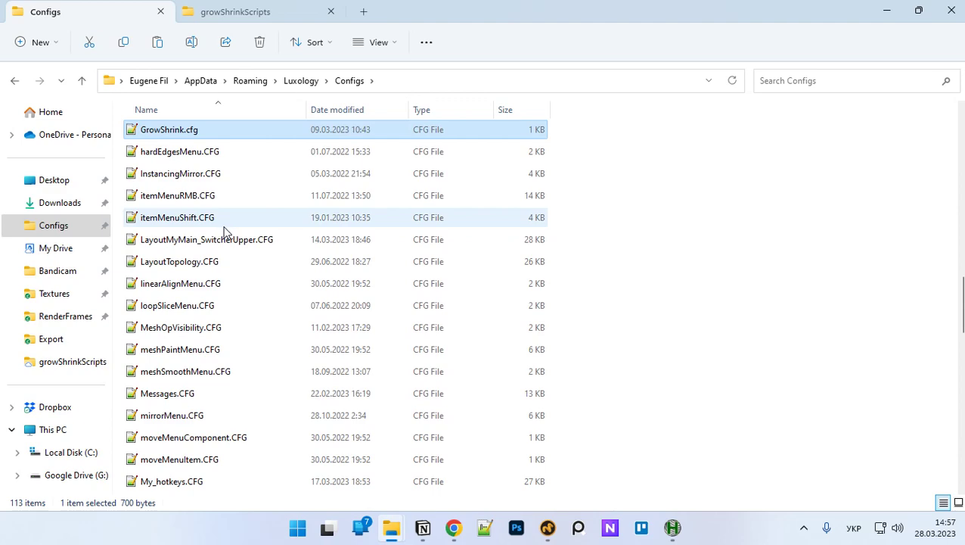
pyautogui.scroll(-1, 297, 303)
# Switch to Modo, open the user configs folder from there, and maximize the folder window
pyautogui.click(548, 527)
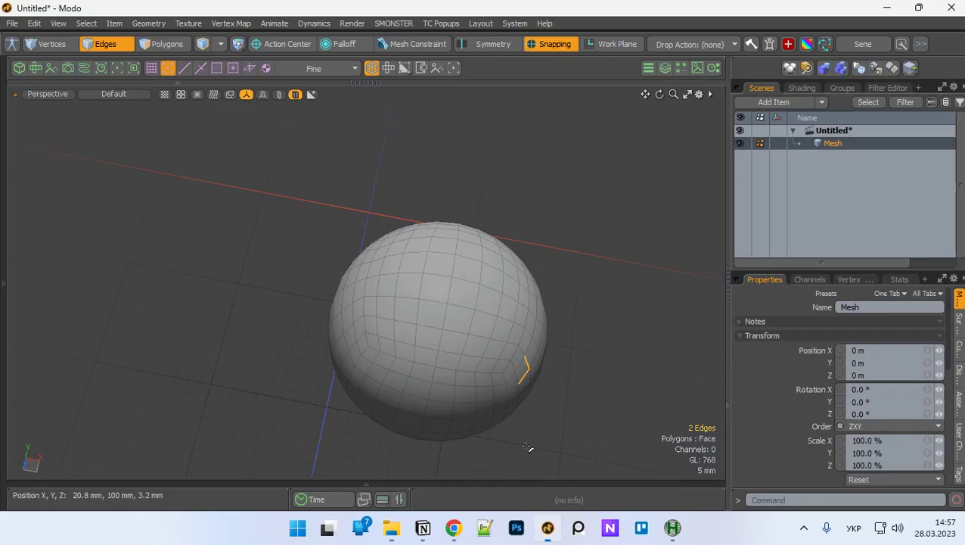
pyautogui.click(503, 23)
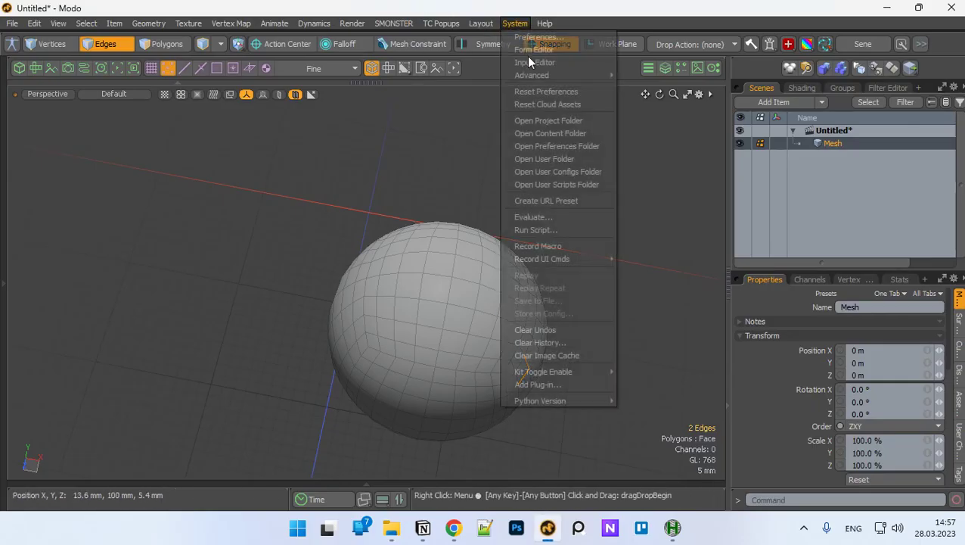
pyautogui.click(569, 176)
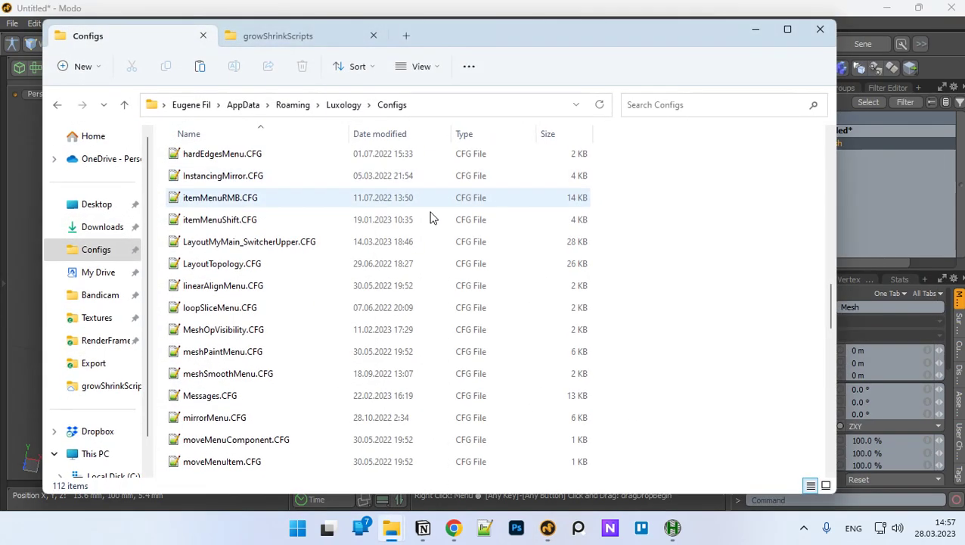
pyautogui.click(786, 28)
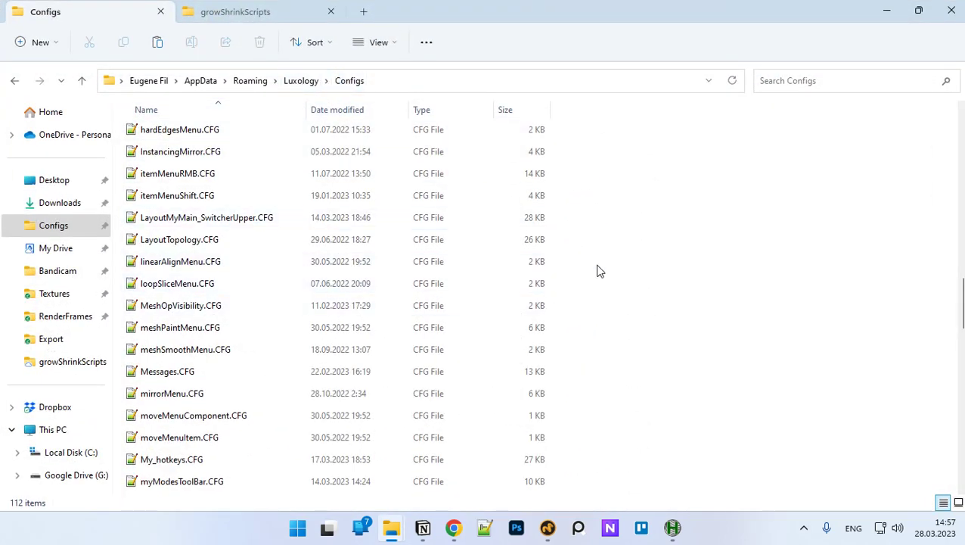
# Return to the growShrinkScripts folder in File Explorer and run GrowShrink.ahk as administrator
pyautogui.hotkey('alt', 'Tab')
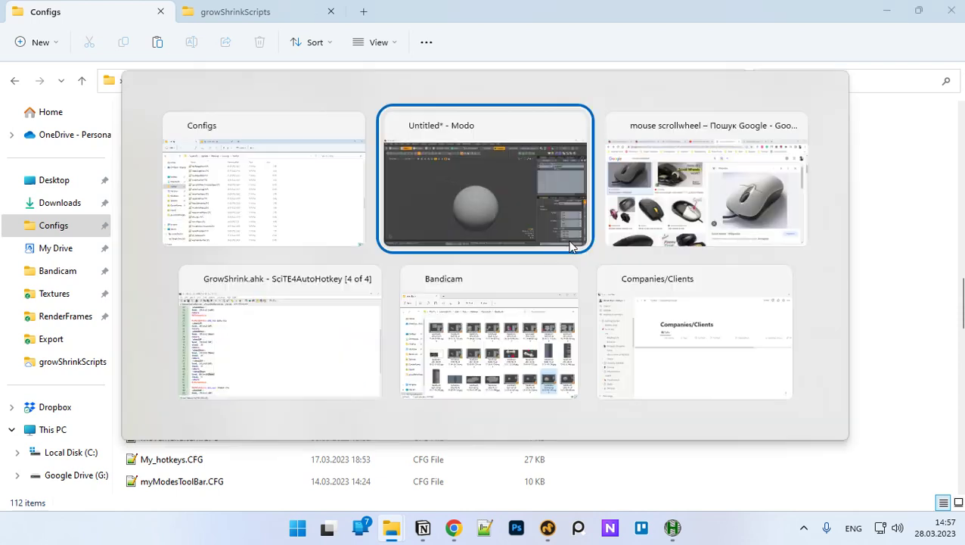
pyautogui.click(244, 181)
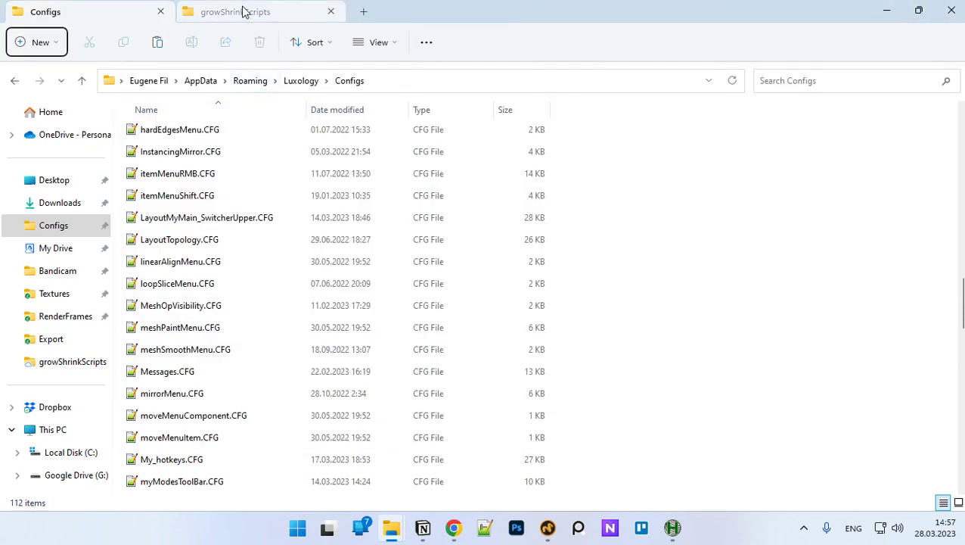
pyautogui.click(242, 11)
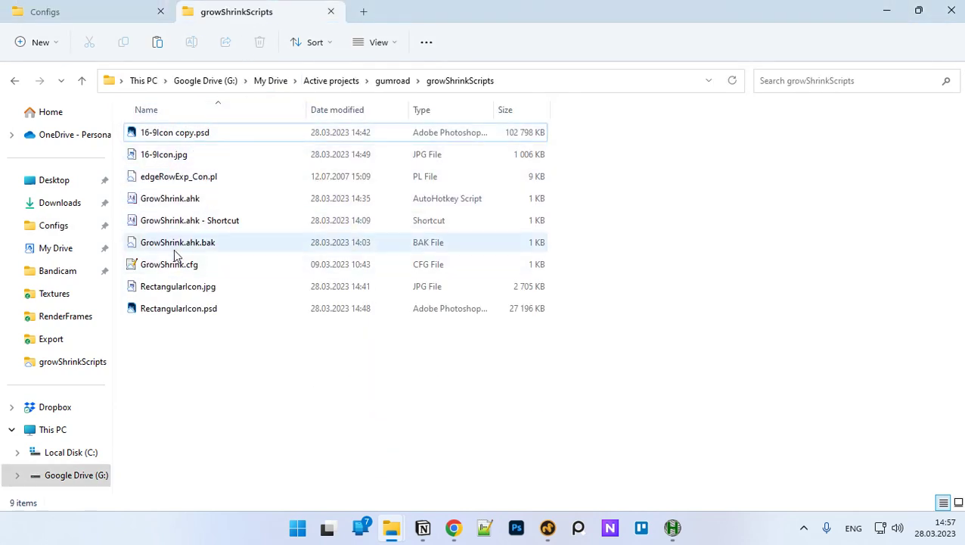
pyautogui.click(180, 202)
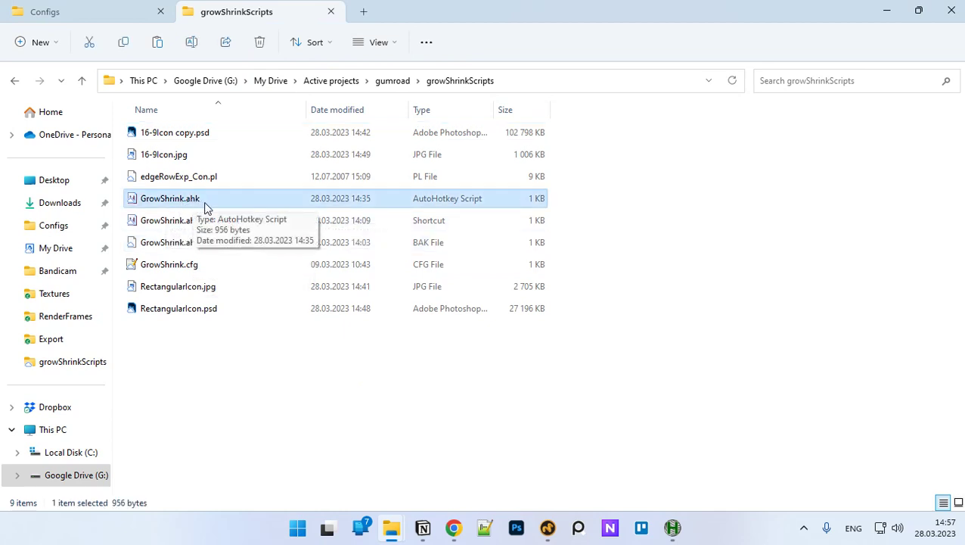
pyautogui.rightClick(199, 202)
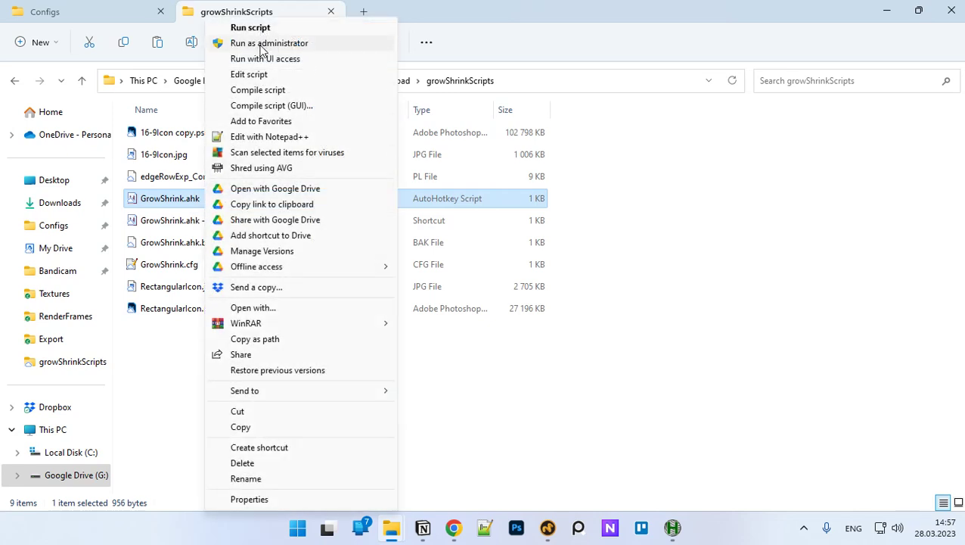
pyautogui.click(261, 43)
# Copy the GrowShrink.ahk shortcut and open the Windows Startup folder by running shell:startup
pyautogui.click(215, 219)
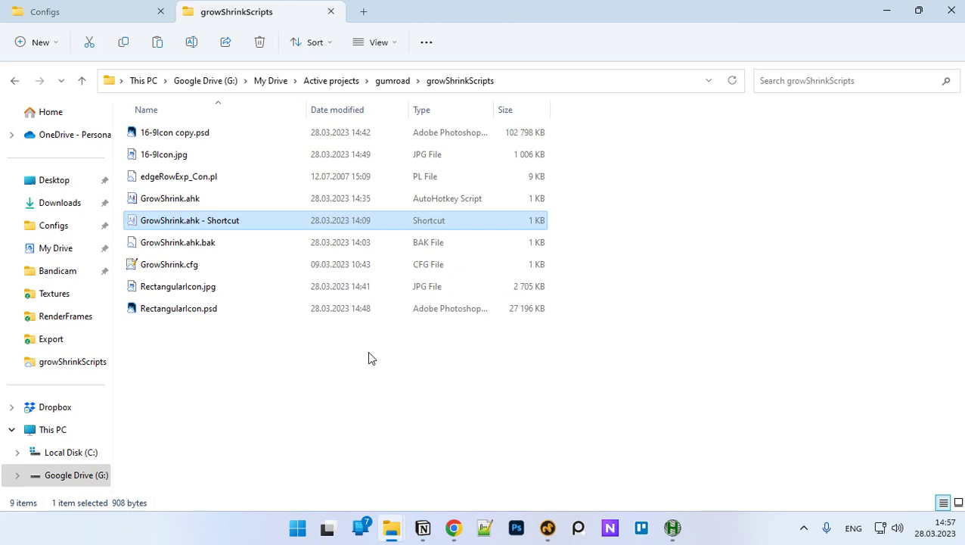
pyautogui.press('super')
pyautogui.press('super+r')
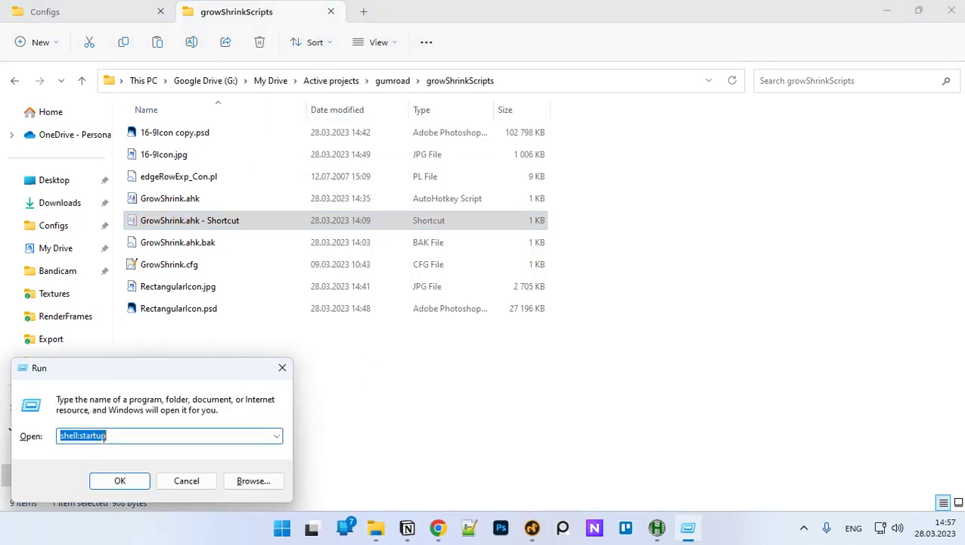
pyautogui.click(111, 482)
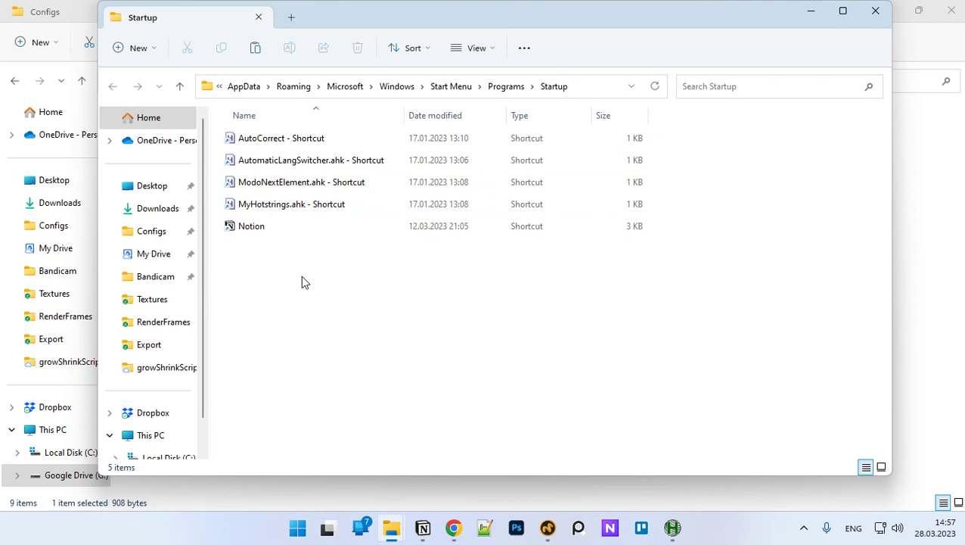
# Paste the GrowShrink.ahk shortcut into the Startup folder, undo the paste, and minimize the folder window
pyautogui.hotkey('ctrl', 'v')
pyautogui.hotkey('ctrl', 'z')
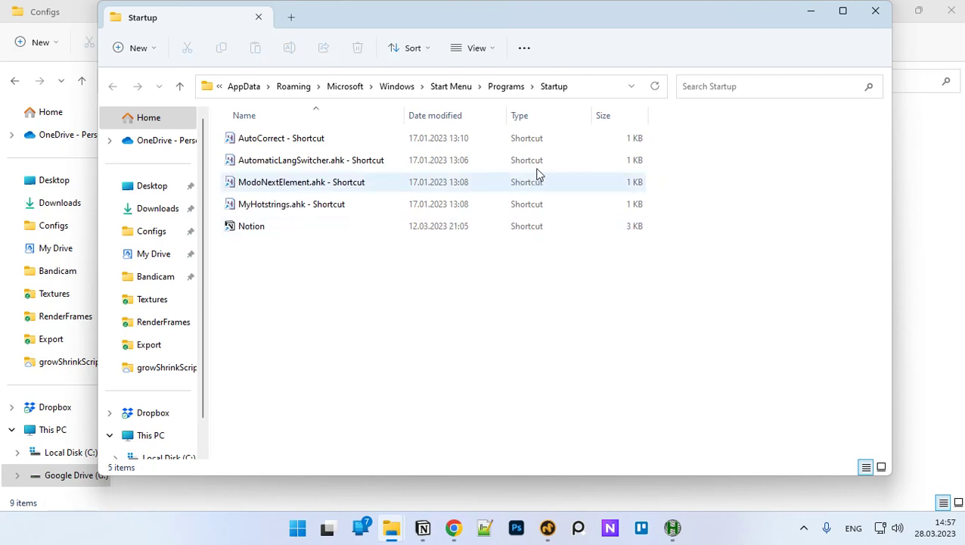
pyautogui.click(807, 13)
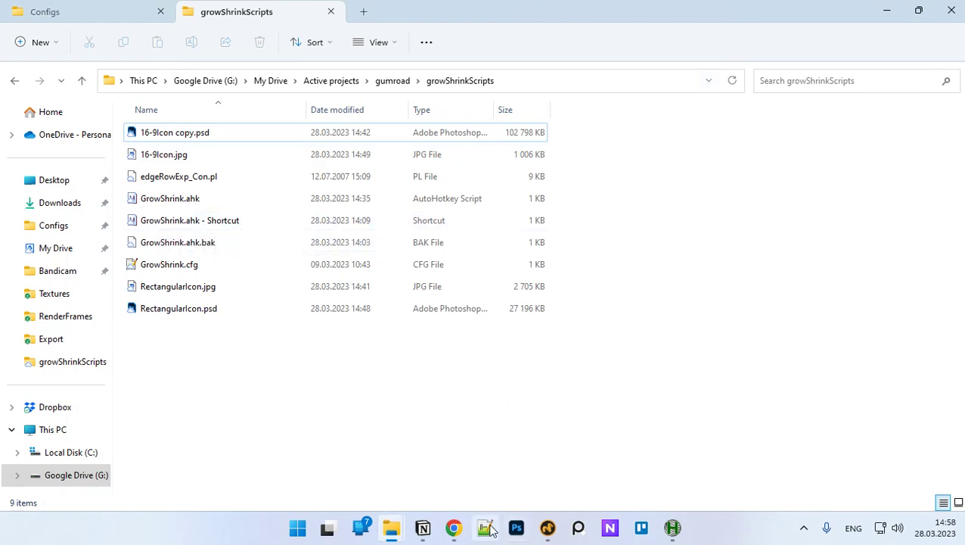
# Switch to GrowShrink.ahk in SciTE4AutoHotkey and examine the wheel hotkey blocks for rizomuv.exe, modo.exe and 3dsmax.exe
pyautogui.click(672, 527)
pyautogui.scroll(5, 227, 152)
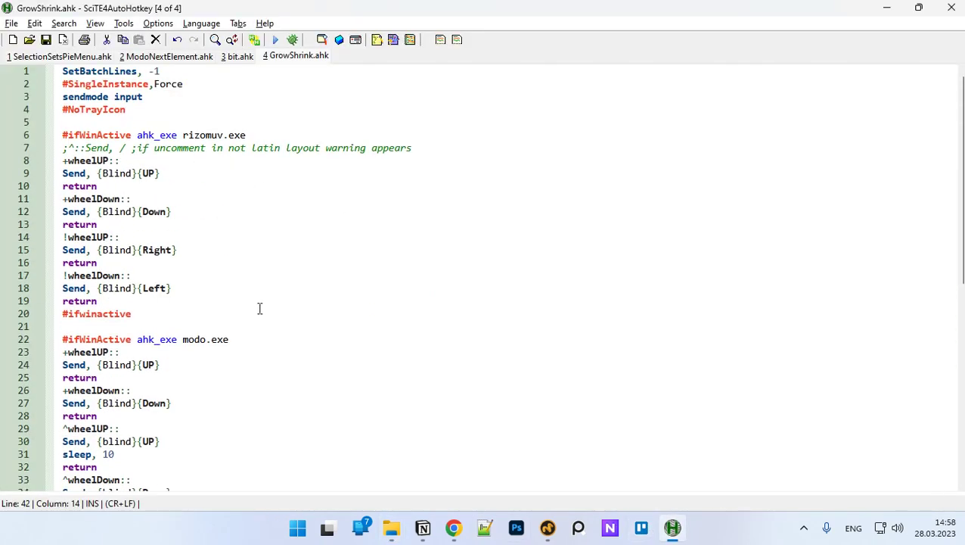
pyautogui.moveTo(250, 135); pyautogui.dragTo(183, 136)
pyautogui.scroll(-10, 219, 300)
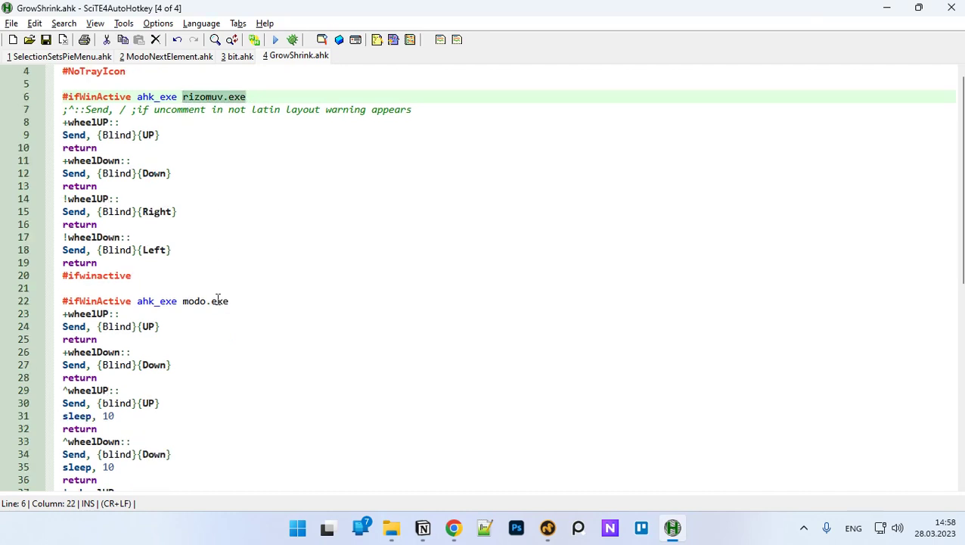
pyautogui.scroll(9, 234, 326)
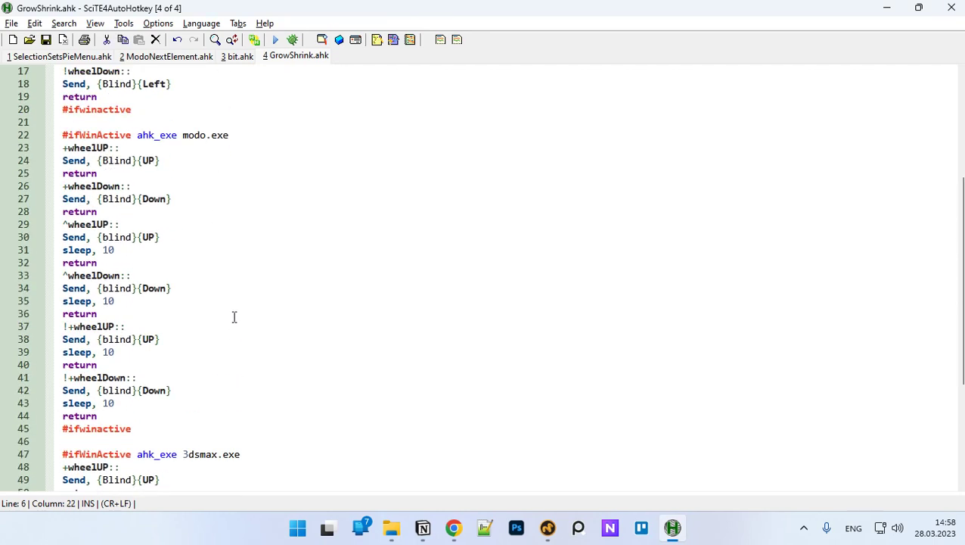
# Duplicate the rizomuv.exe hotkey block directly below the original, separated from it by a blank line
pyautogui.moveTo(184, 256); pyautogui.dragTo(30, 85)
pyautogui.hotkey('ctrl', 'c')
pyautogui.press('Left')
pyautogui.hotkey('ctrl', 'v')
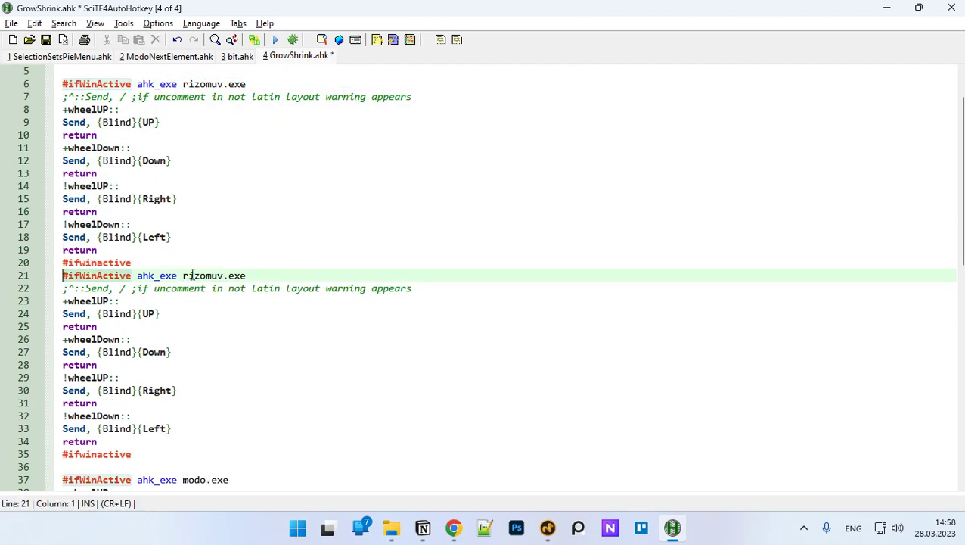
pyautogui.press('Return')
# Open Window Spy, move it clear of the script text, and copy the process name SciTE.exe from its window details
pyautogui.moveTo(247, 288); pyautogui.dragTo(182, 288)
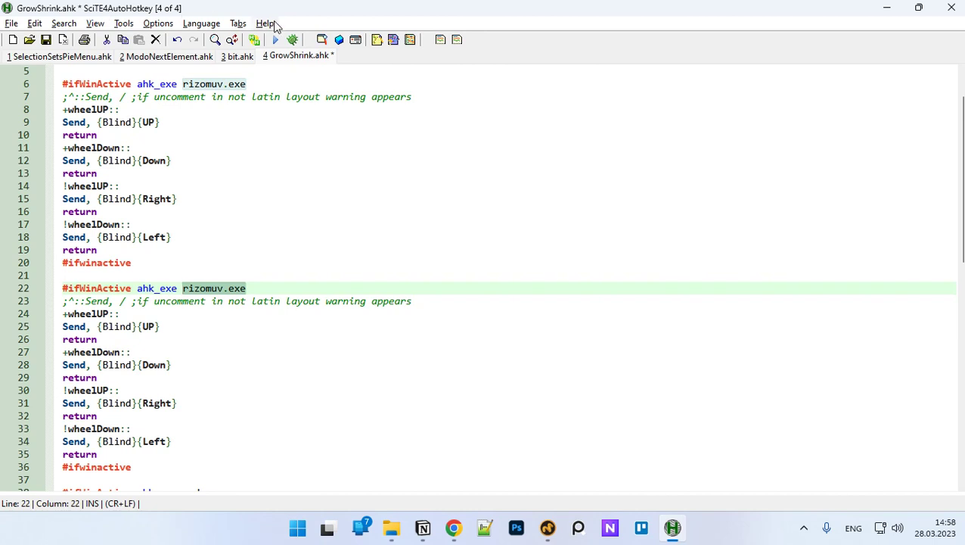
pyautogui.click(322, 40)
pyautogui.moveTo(437, 69); pyautogui.dragTo(484, 66)
pyautogui.moveTo(487, 115); pyautogui.dragTo(462, 115)
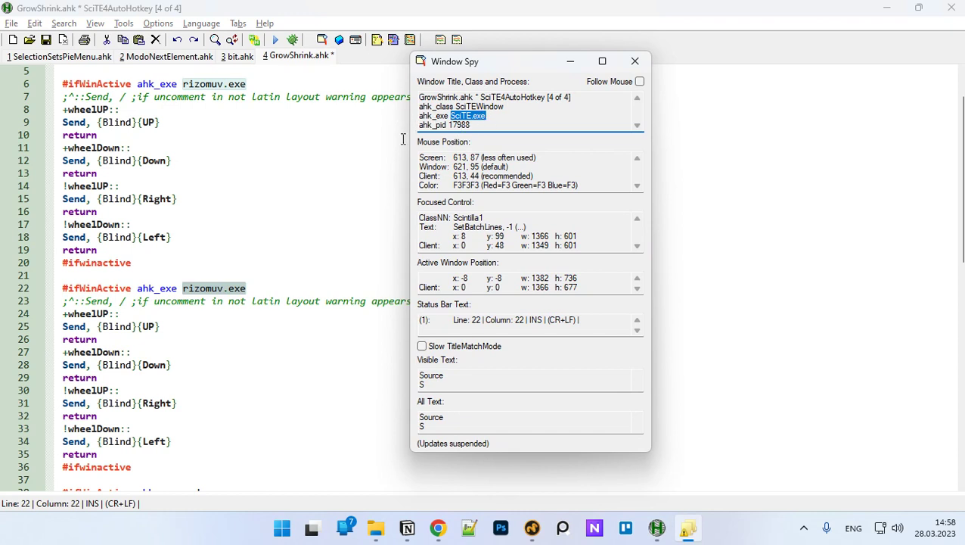
# Replace rizomuv.exe with SciTE.exe in the duplicated block's #ifWinActive line and save the script
pyautogui.click(251, 274)
pyautogui.moveTo(246, 289); pyautogui.dragTo(182, 289)
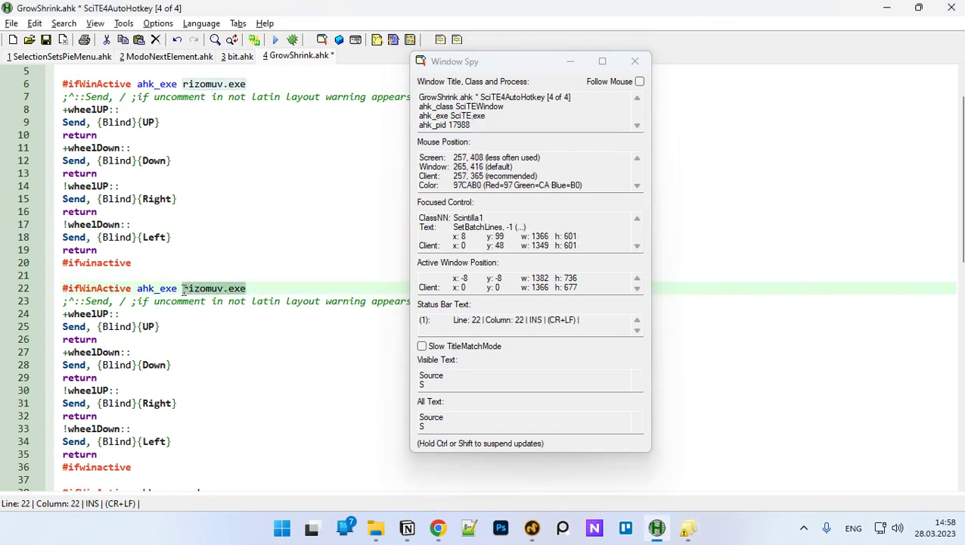
pyautogui.hotkey('ctrl', 'v')
pyautogui.hotkey('ctrl', 's')
# Examine the SciTE.exe hotkey block from its opening #ifWinActive line to its closing #ifwinactive line
pyautogui.scroll(-5, 121, 352)
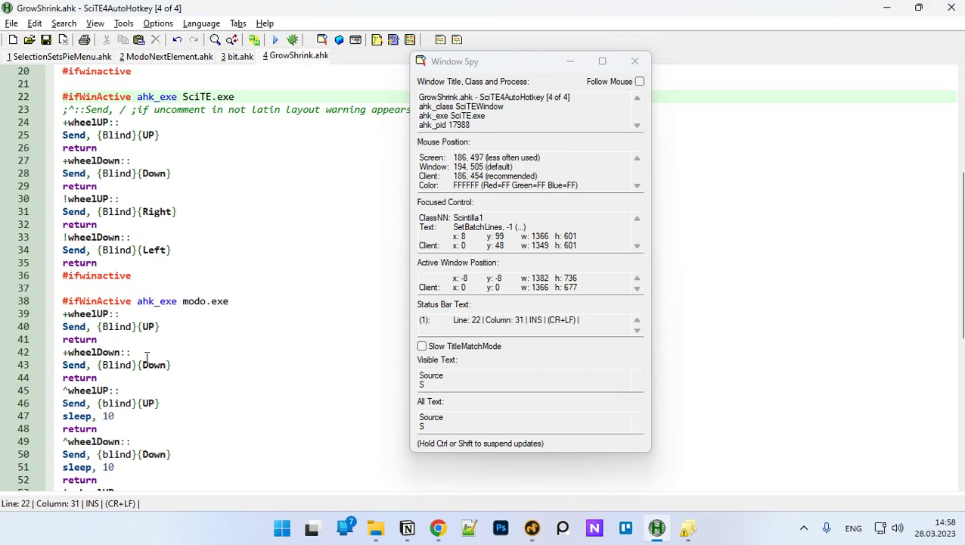
pyautogui.click(174, 280)
pyautogui.scroll(2, 218, 245)
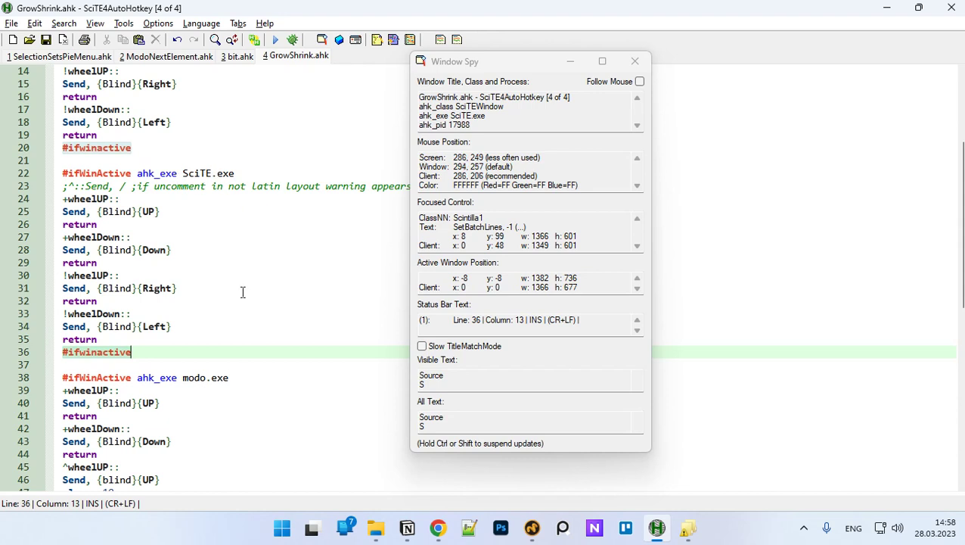
pyautogui.click(255, 170)
pyautogui.click(182, 351)
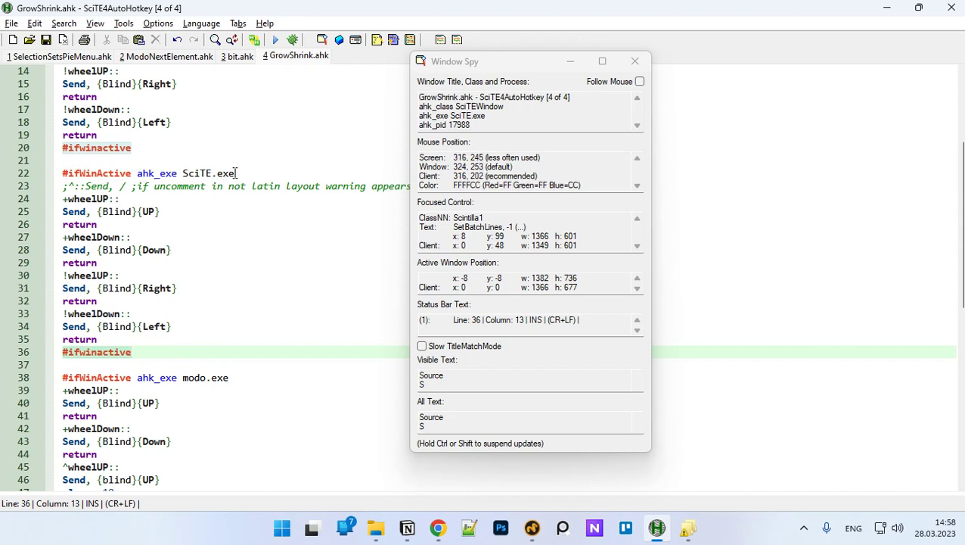
pyautogui.moveTo(234, 173); pyautogui.dragTo(62, 173)
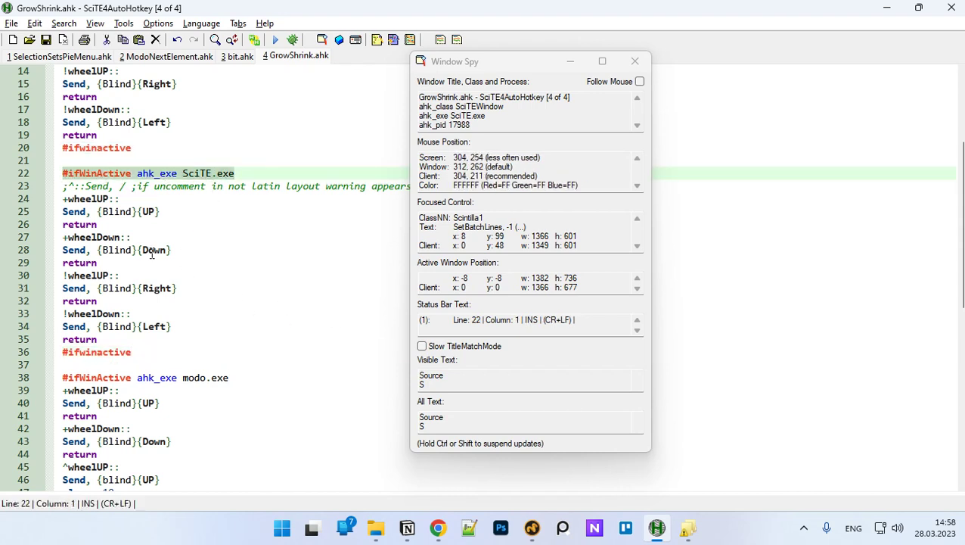
pyautogui.click(253, 173)
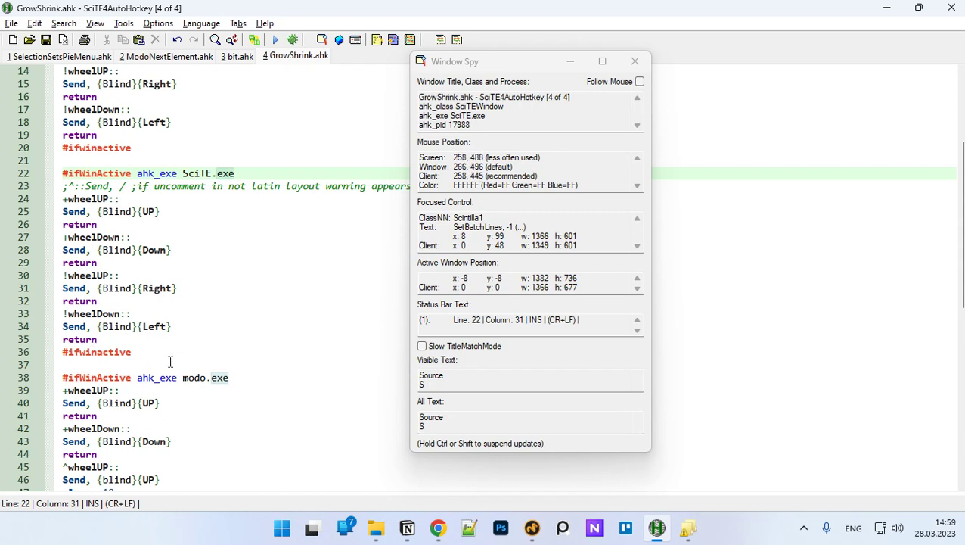
# Delete the whole SciTE.exe hotkey block and the extra blank line above the modo.exe block
pyautogui.moveTo(171, 361); pyautogui.dragTo(1, 173)
pyautogui.press('Delete')
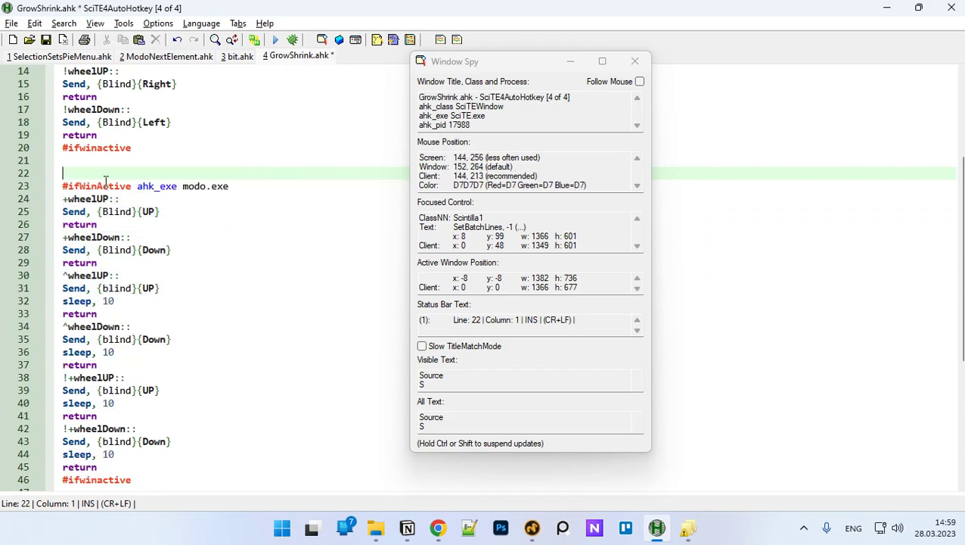
pyautogui.press('Up')
pyautogui.click(260, 173)
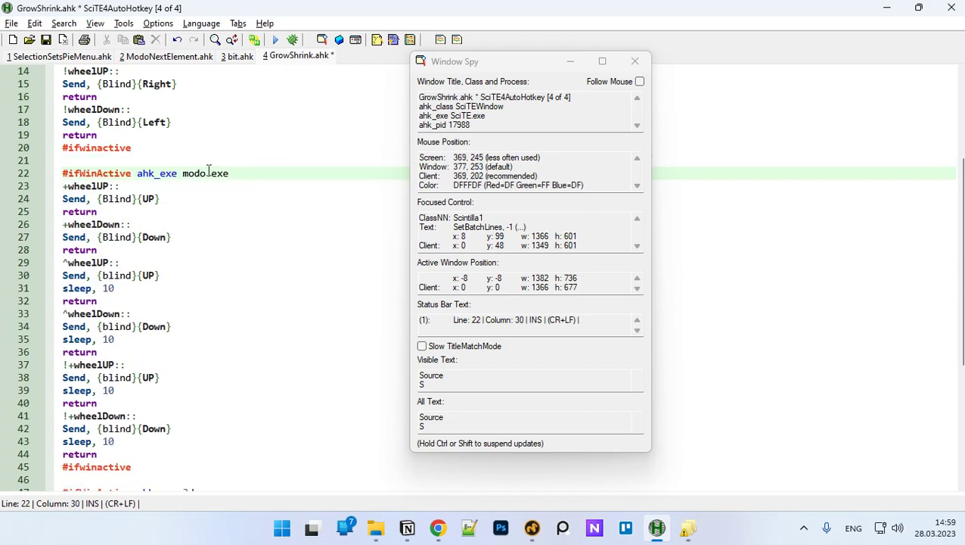
pyautogui.scroll(3, 206, 168)
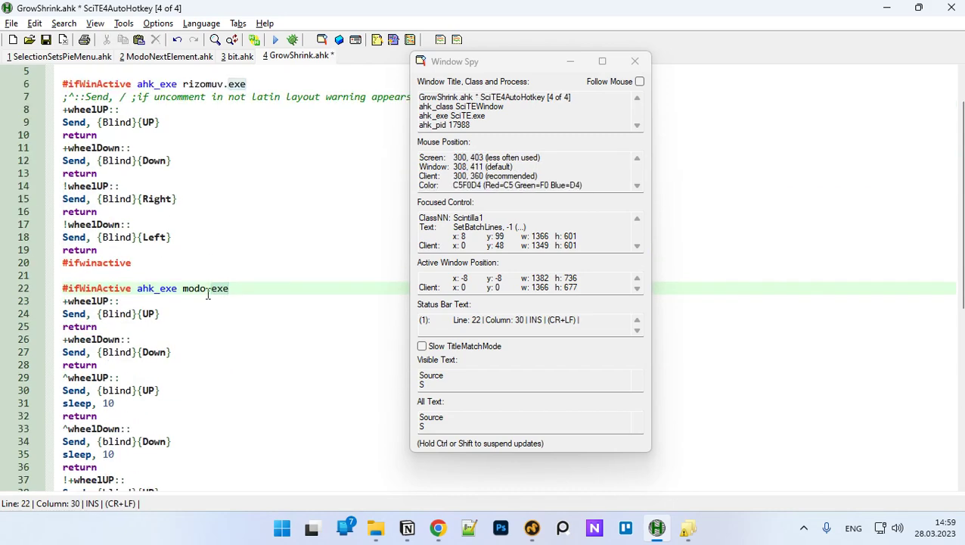
pyautogui.moveTo(207, 290); pyautogui.dragTo(184, 291)
pyautogui.click(236, 287)
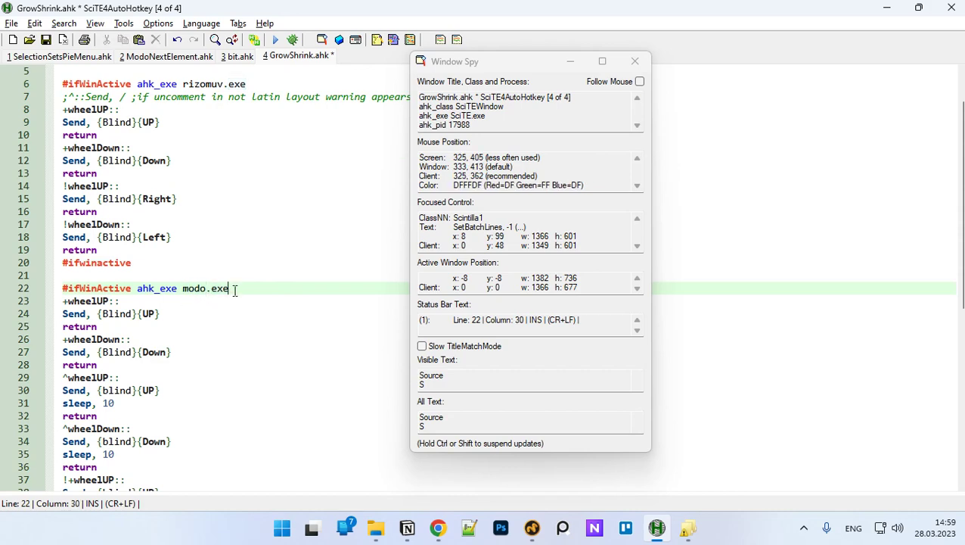